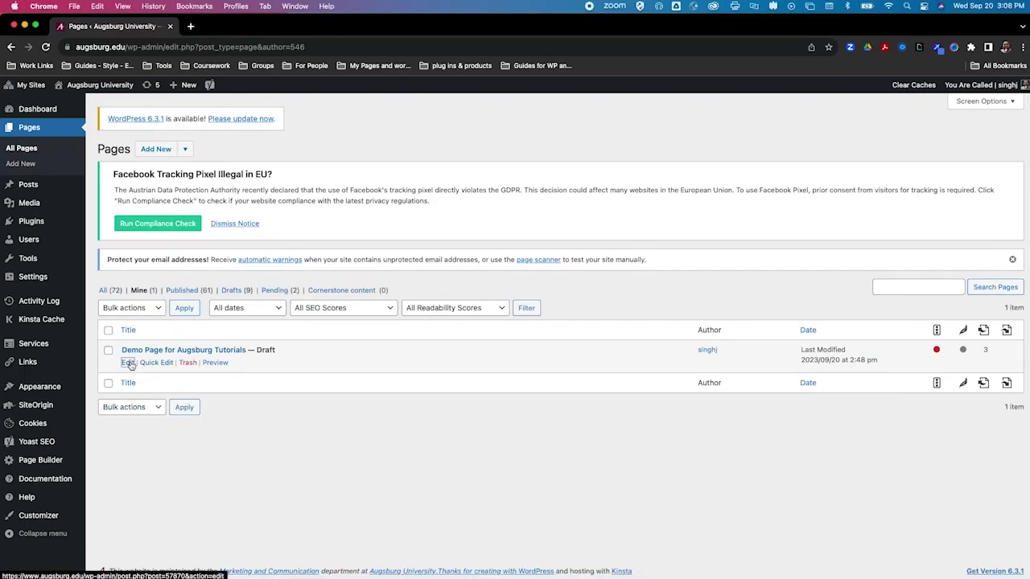
Edit the 'Demo Page for Augsburg Tutorials' draft and remove its old gallery block.
{"action": "left_click", "coordinate": [129, 363]}
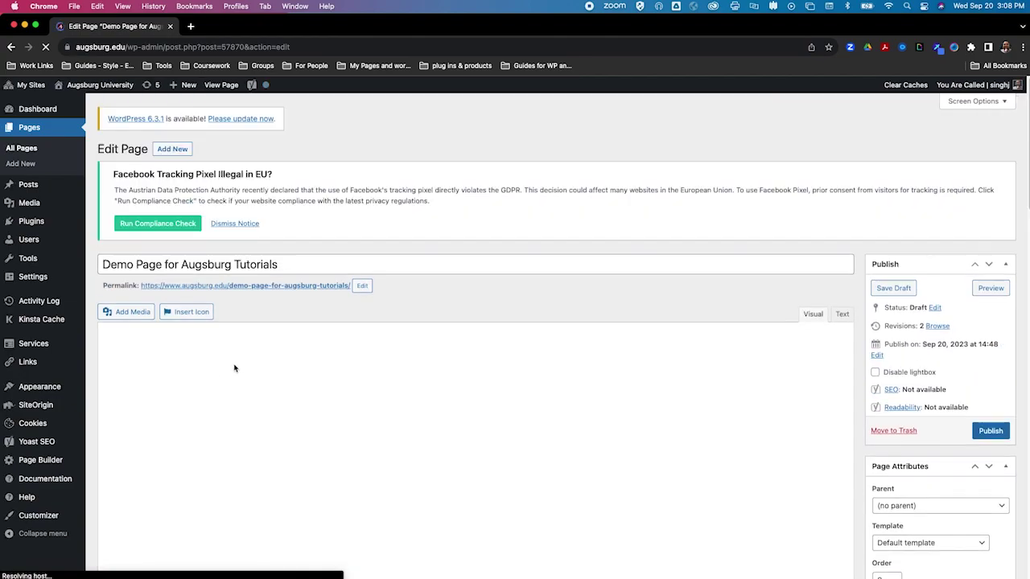
{"action": "left_click", "coordinate": [298, 410]}
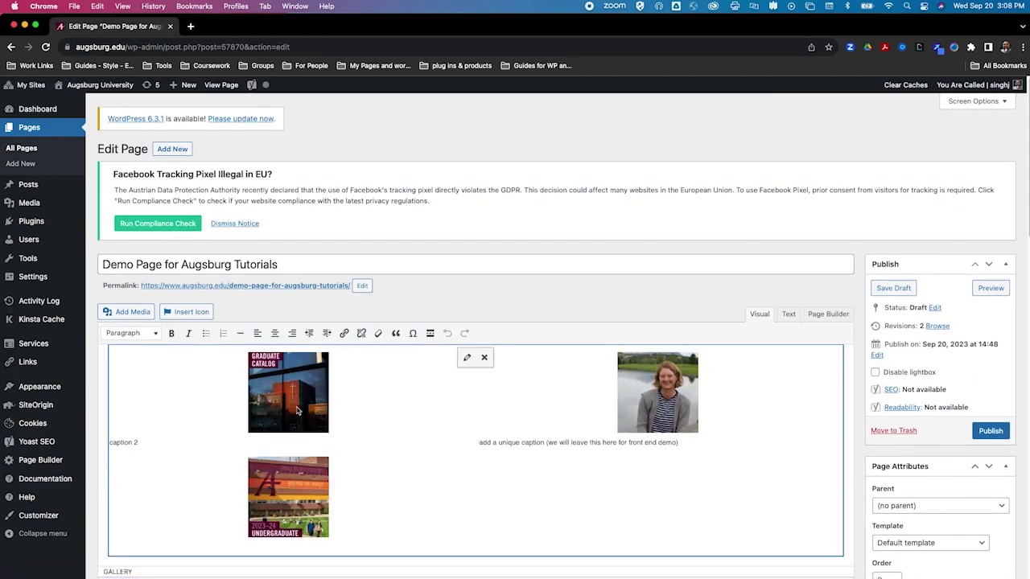
{"action": "left_click", "coordinate": [485, 358]}
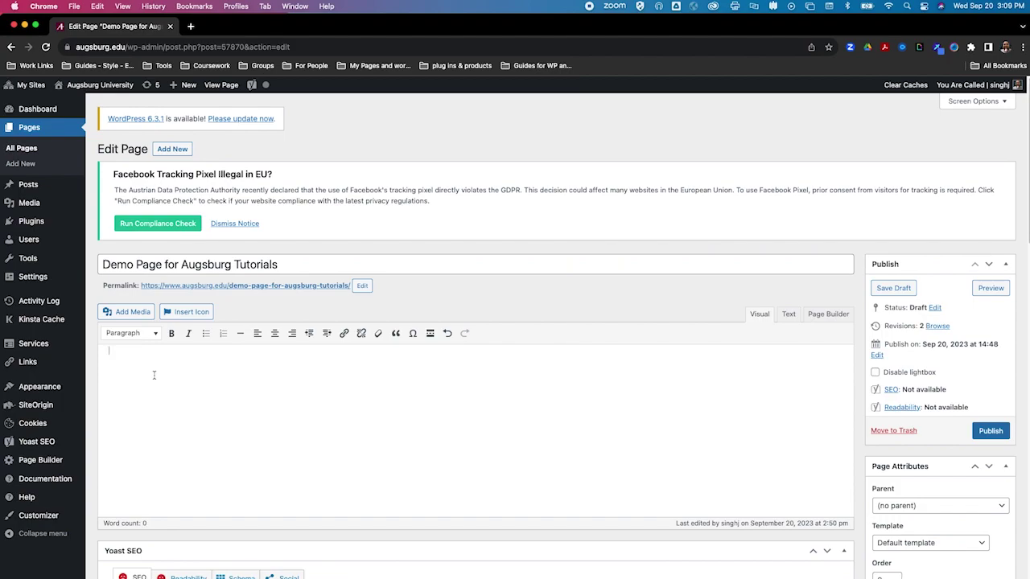
Open the media library in Create gallery mode, showing only images.
{"action": "left_click", "coordinate": [131, 314]}
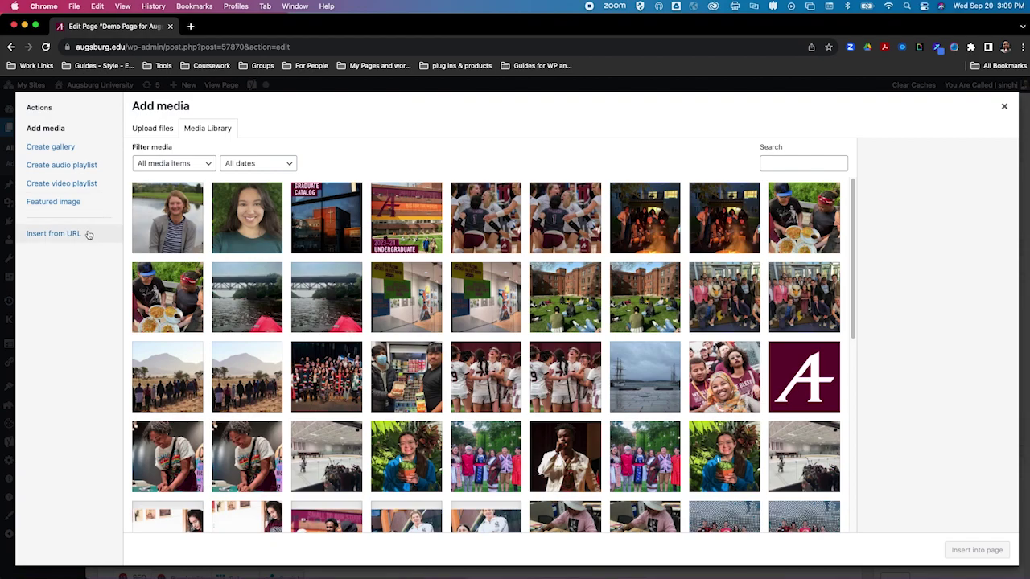
{"action": "left_click", "coordinate": [90, 150]}
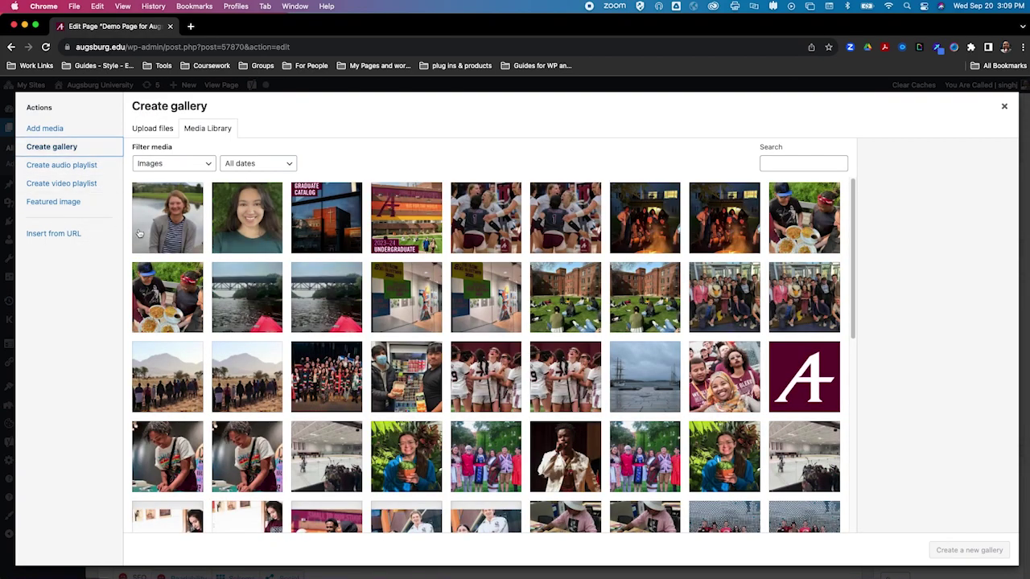
Select the two portraits, the Graduate Catalog cover and the undergraduate catalog cover.
{"action": "left_click", "coordinate": [140, 233]}
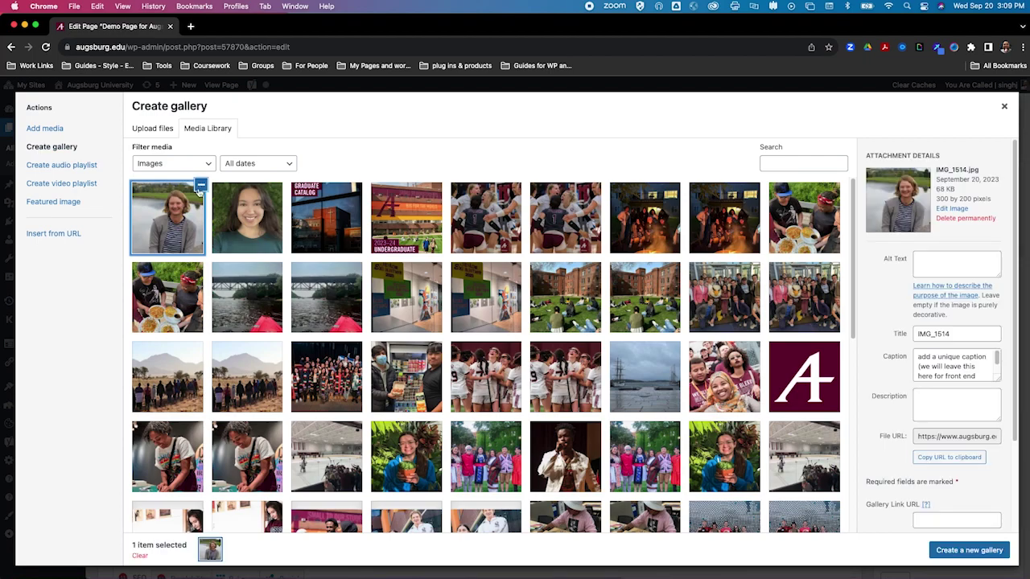
{"action": "left_click", "coordinate": [231, 227]}
{"action": "left_click", "coordinate": [323, 229]}
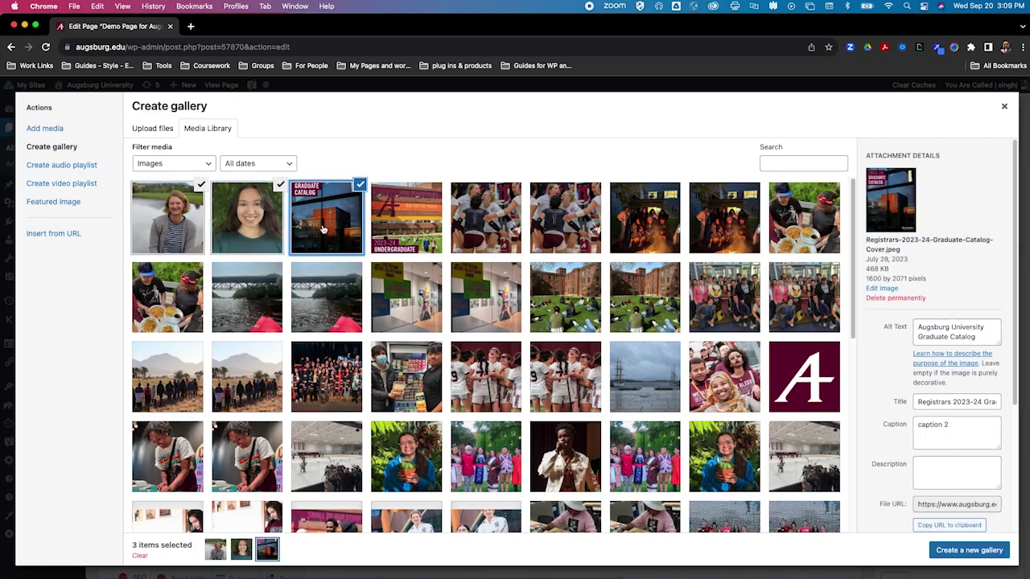
{"action": "left_click", "coordinate": [392, 234]}
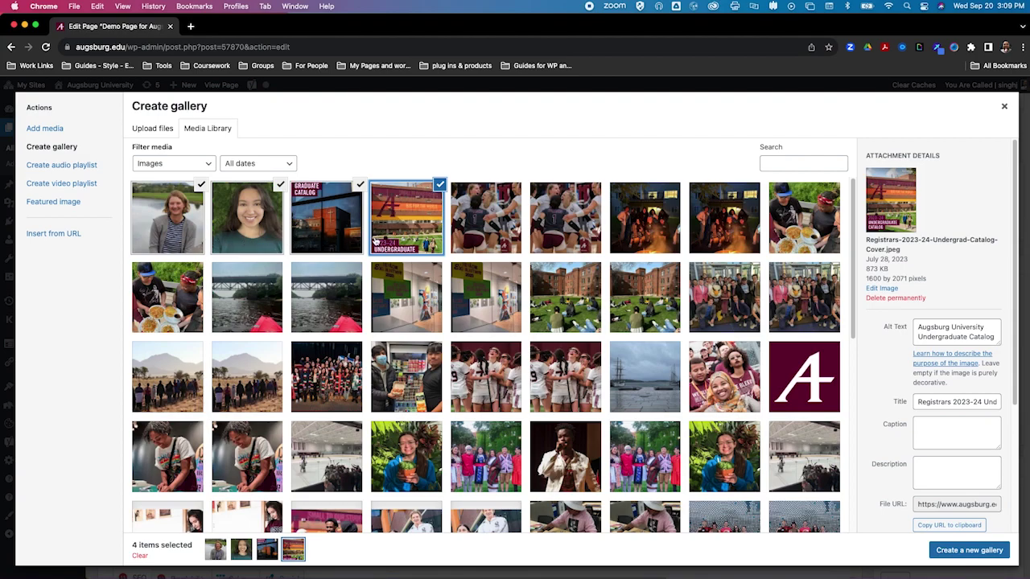
Caption the undergraduate catalog cover 'test for demo'.
{"action": "triple_click", "coordinate": [938, 335]}
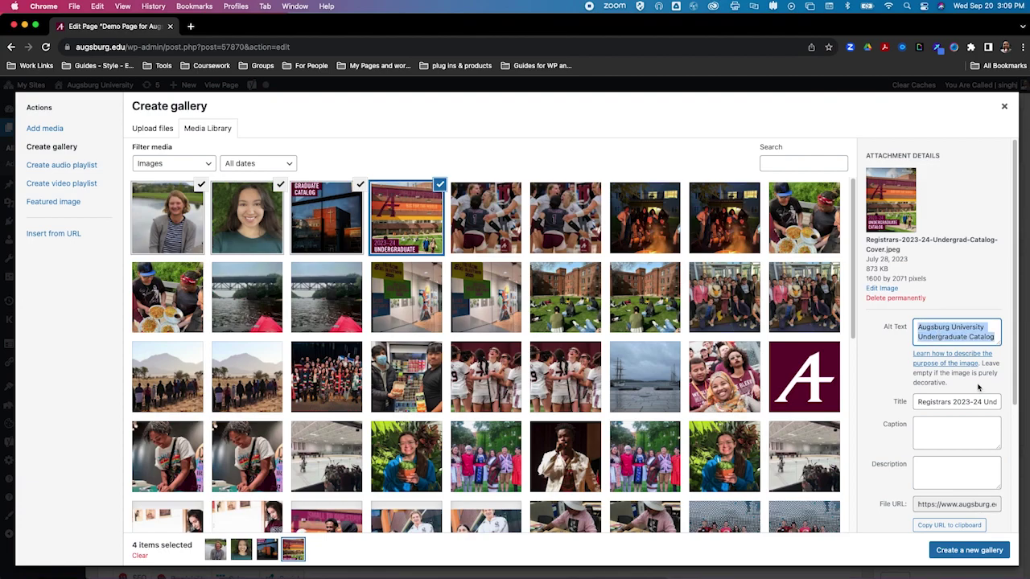
{"action": "triple_click", "coordinate": [957, 402]}
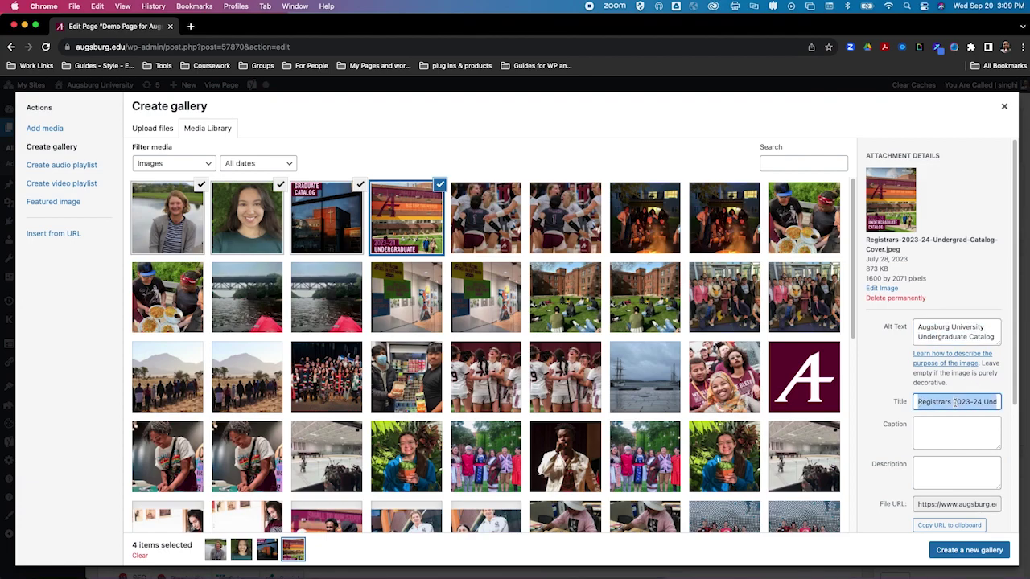
{"action": "left_click", "coordinate": [936, 427]}
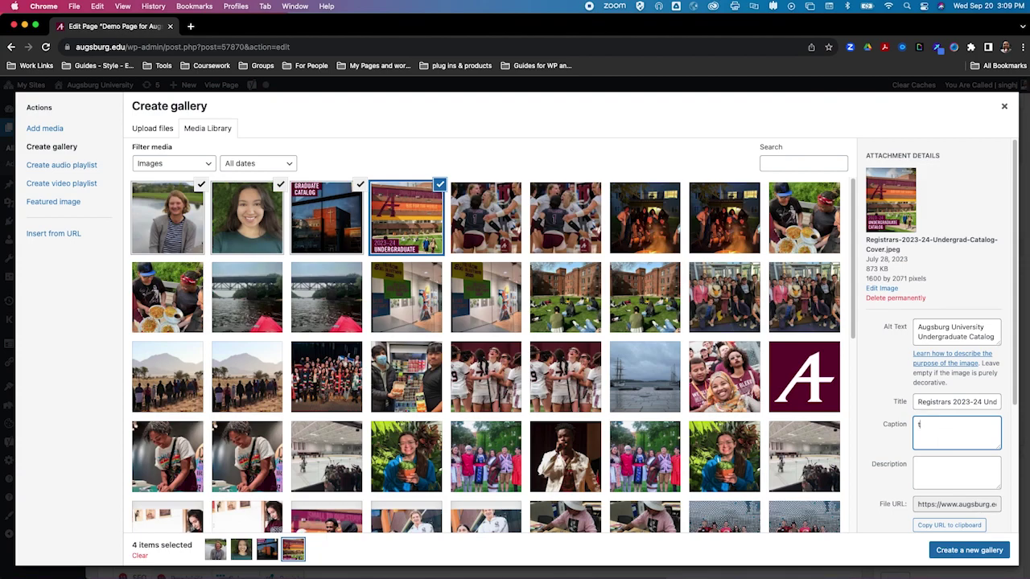
{"action": "type", "text": "test for demo"}
Confirm the four images and caption the first portrait 'Cats are cool'.
{"action": "left_click", "coordinate": [959, 551]}
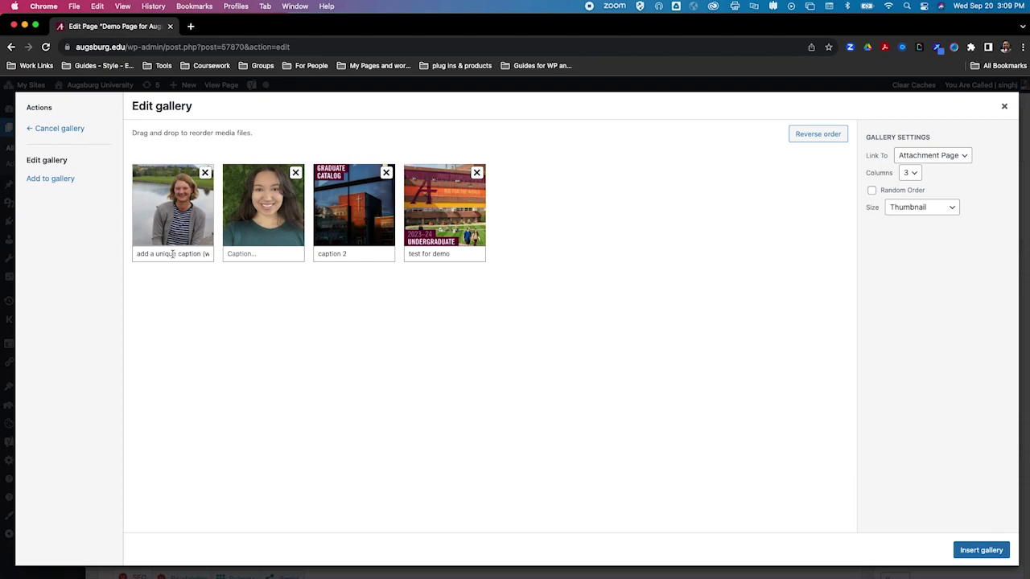
{"action": "triple_click", "coordinate": [172, 254]}
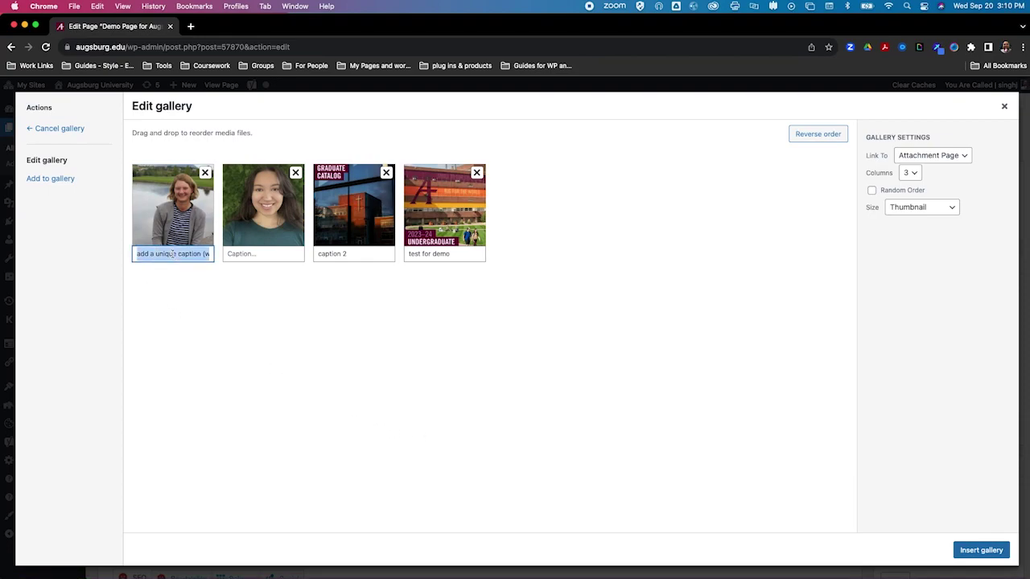
{"action": "type", "text": "Cats are cool"}
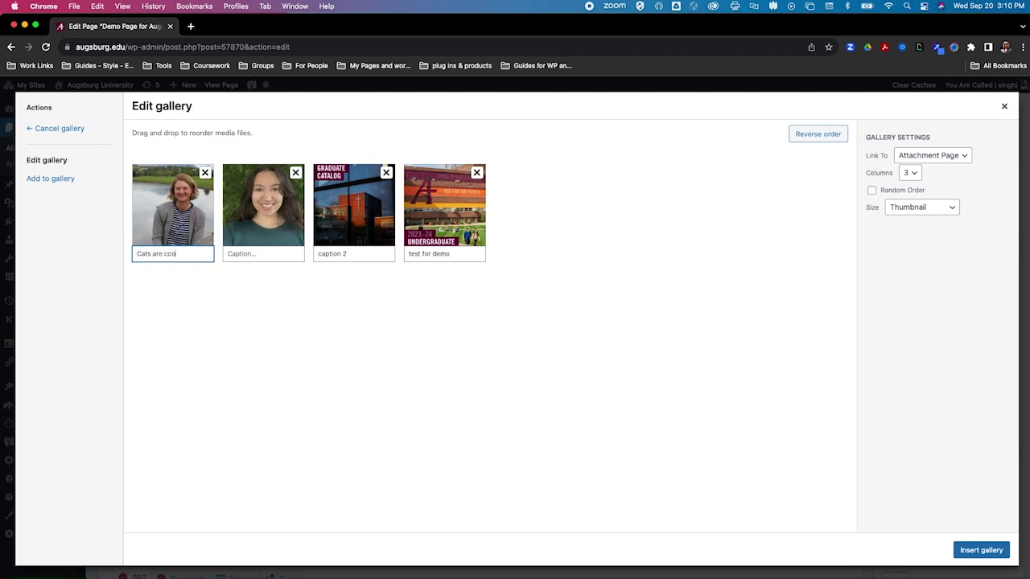
{"action": "left_click", "coordinate": [230, 253]}
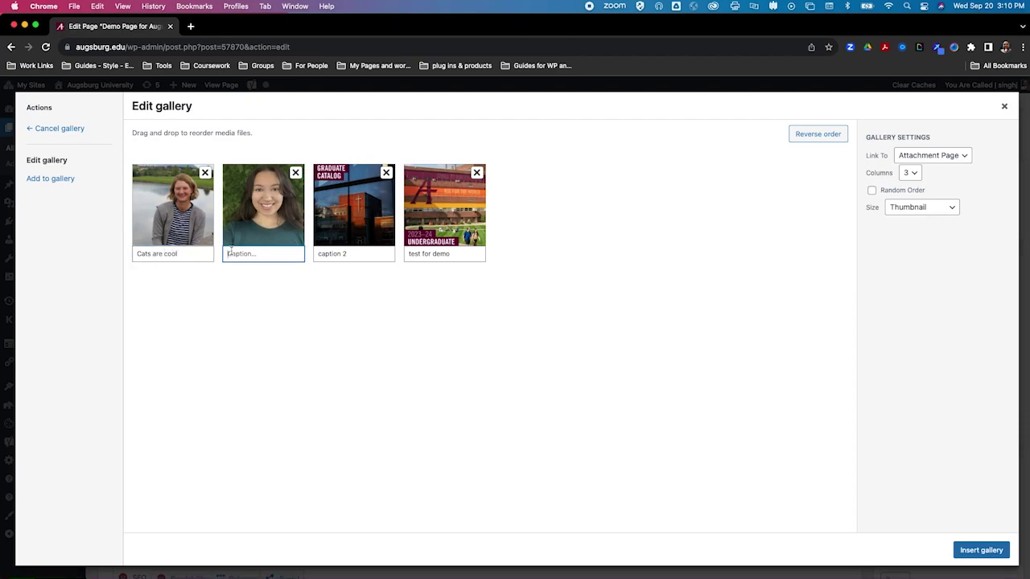
Move the undergraduate cover into third place and remove the Graduate Catalog cover.
{"action": "double_click", "coordinate": [359, 254]}
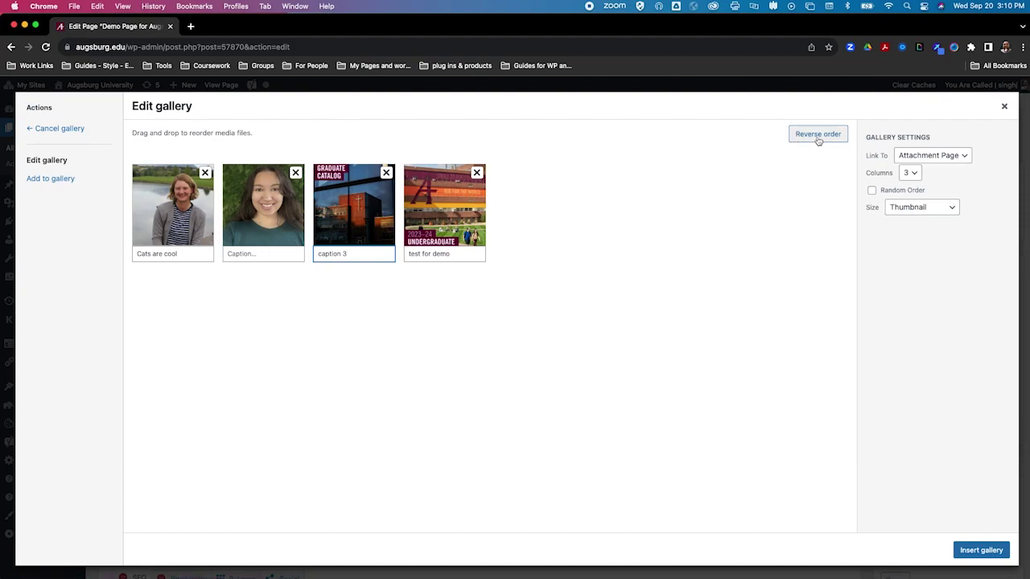
{"action": "left_click_drag", "start_coordinate": [433, 228], "coordinate": [341, 224]}
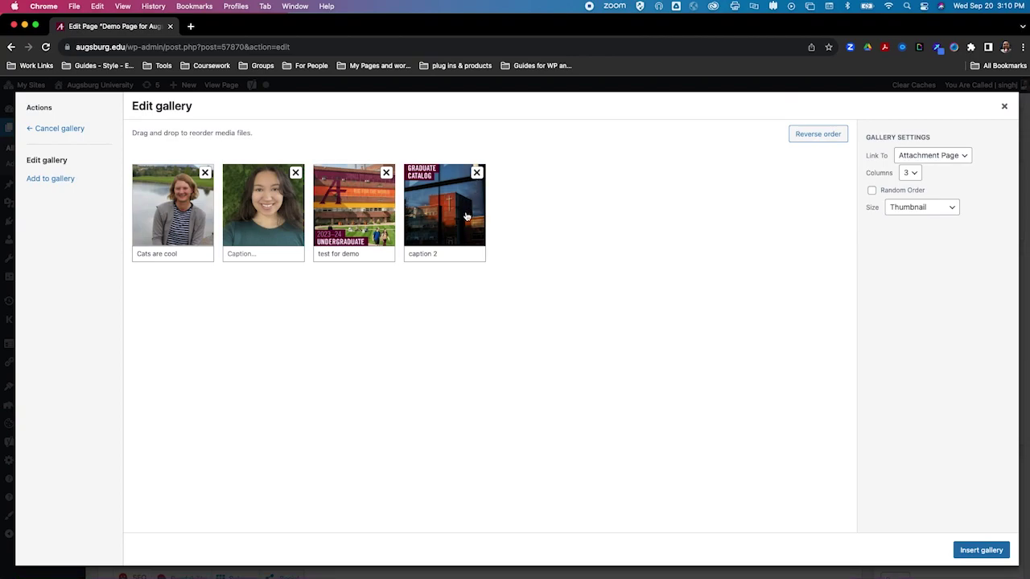
{"action": "left_click", "coordinate": [476, 173]}
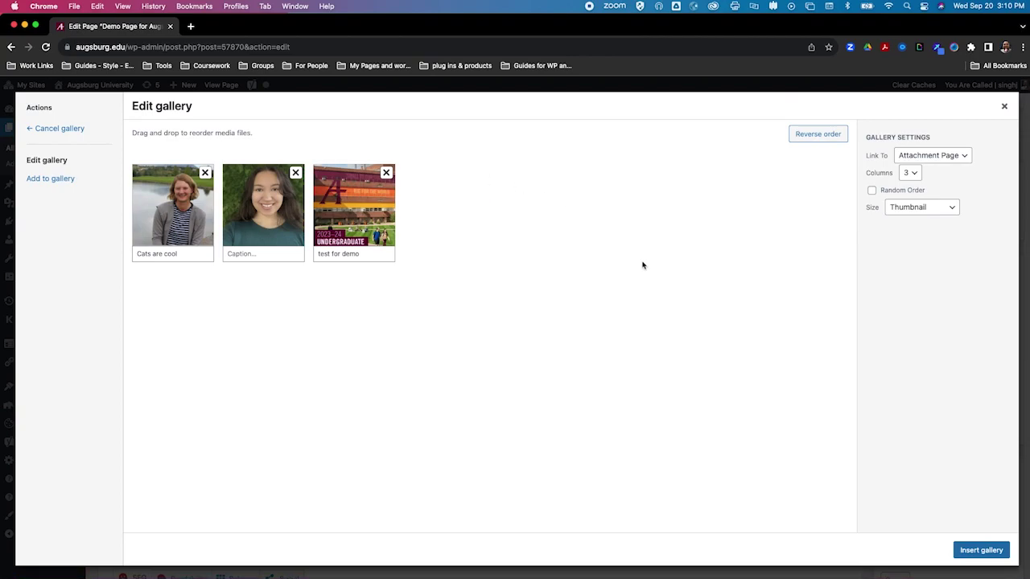
Add the Graduate Catalog cover back to the gallery as the fourth image.
{"action": "left_click", "coordinate": [58, 184]}
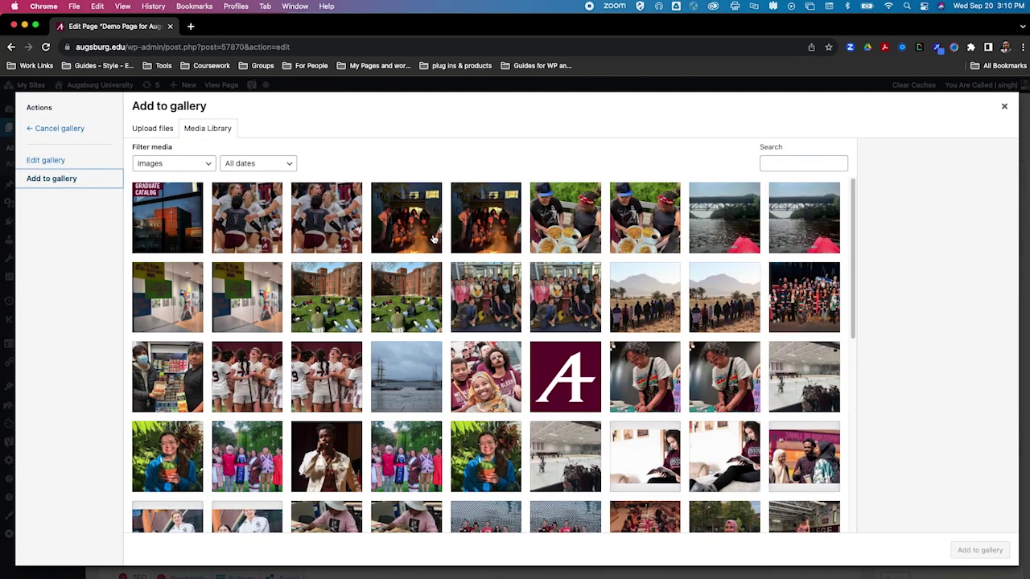
{"action": "left_click", "coordinate": [178, 227]}
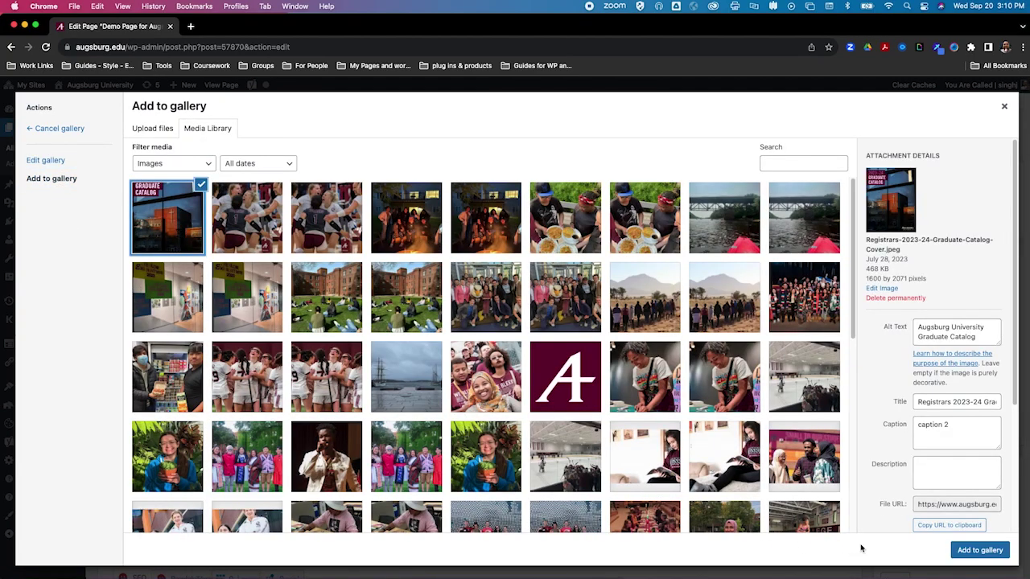
{"action": "left_click", "coordinate": [987, 557]}
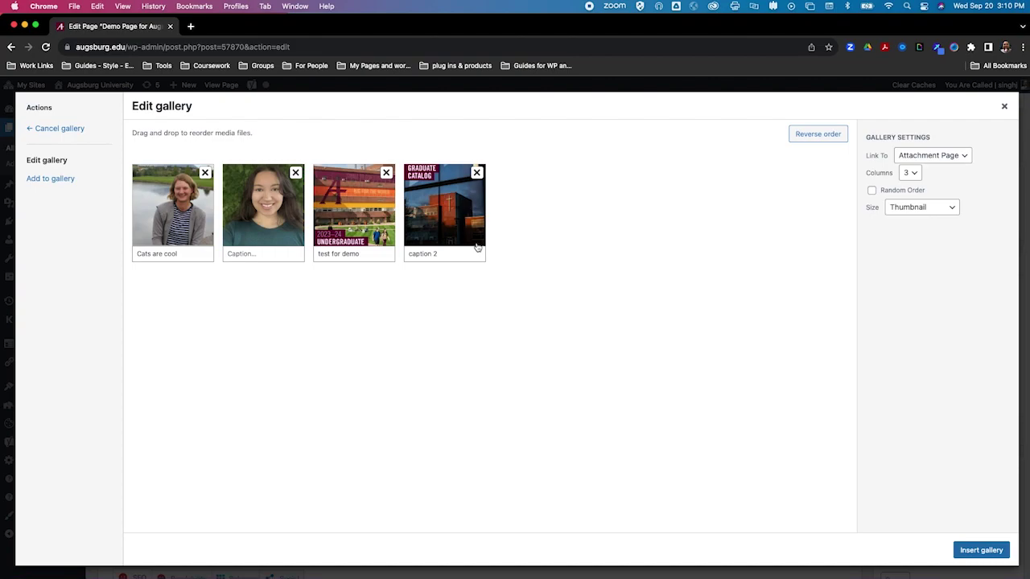
Clear the graduate cover's caption, set Link To None and keep 3 columns.
{"action": "triple_click", "coordinate": [431, 255]}
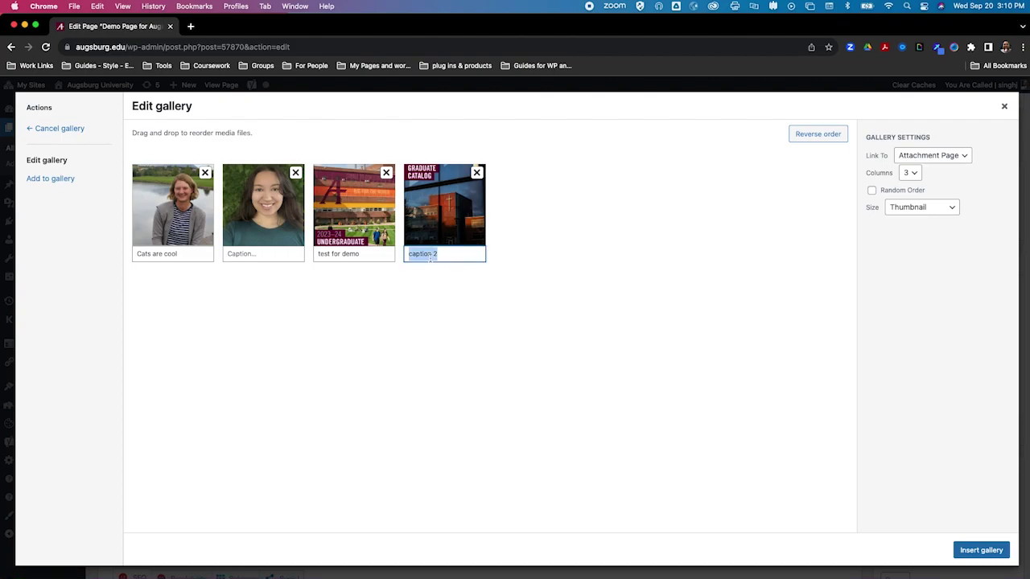
{"action": "key", "text": "BackSpace"}
{"action": "left_click", "coordinate": [966, 161]}
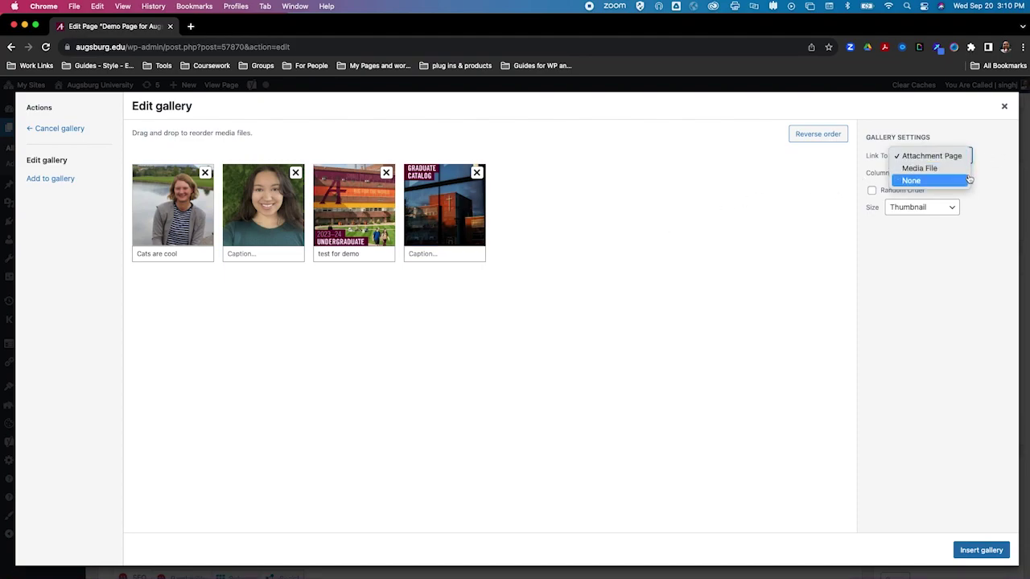
{"action": "left_click", "coordinate": [961, 182]}
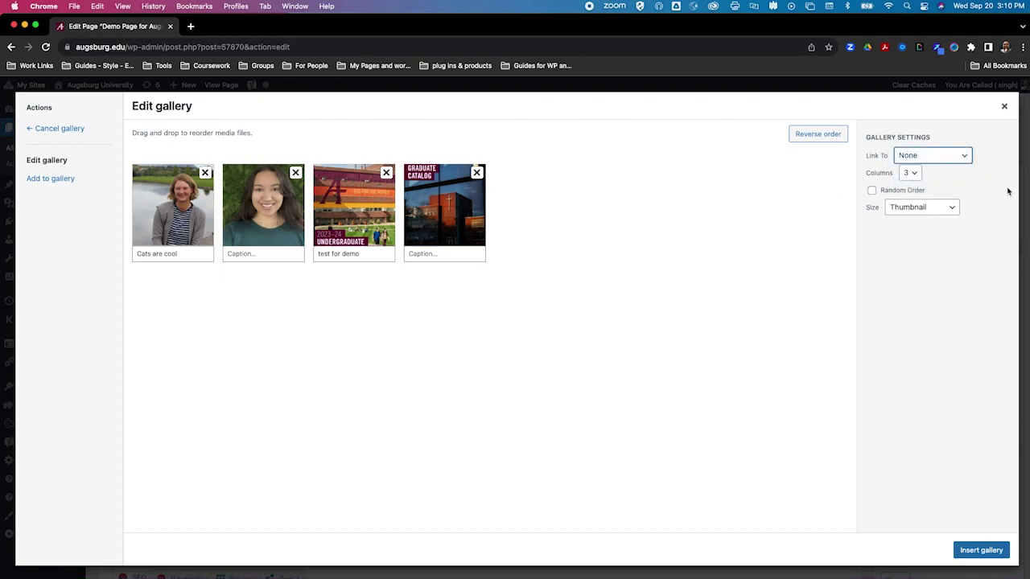
{"action": "left_click", "coordinate": [913, 173]}
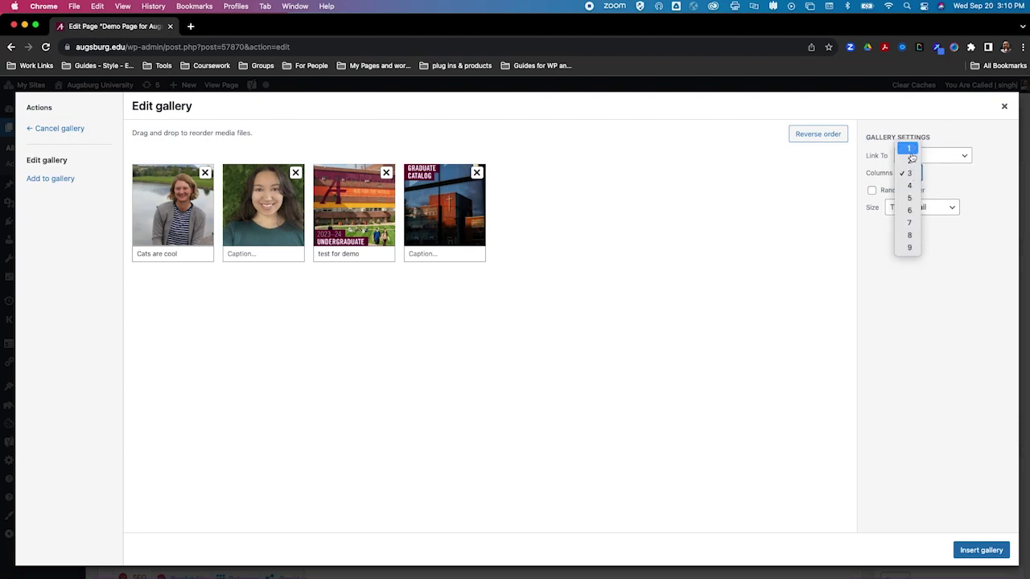
{"action": "left_click", "coordinate": [913, 172]}
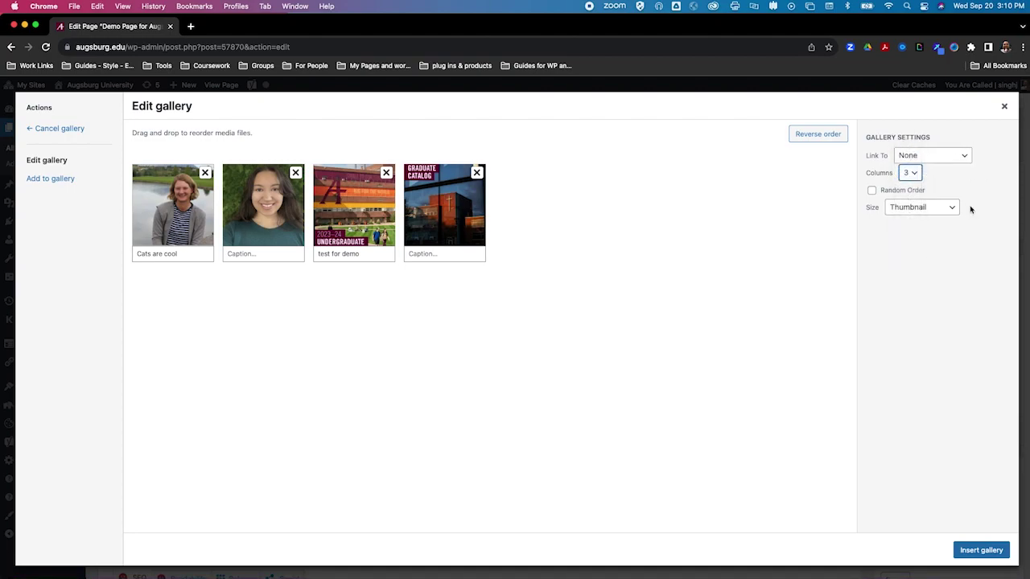
Set the image size to Full Size and insert the gallery into the page.
{"action": "left_click", "coordinate": [958, 209]}
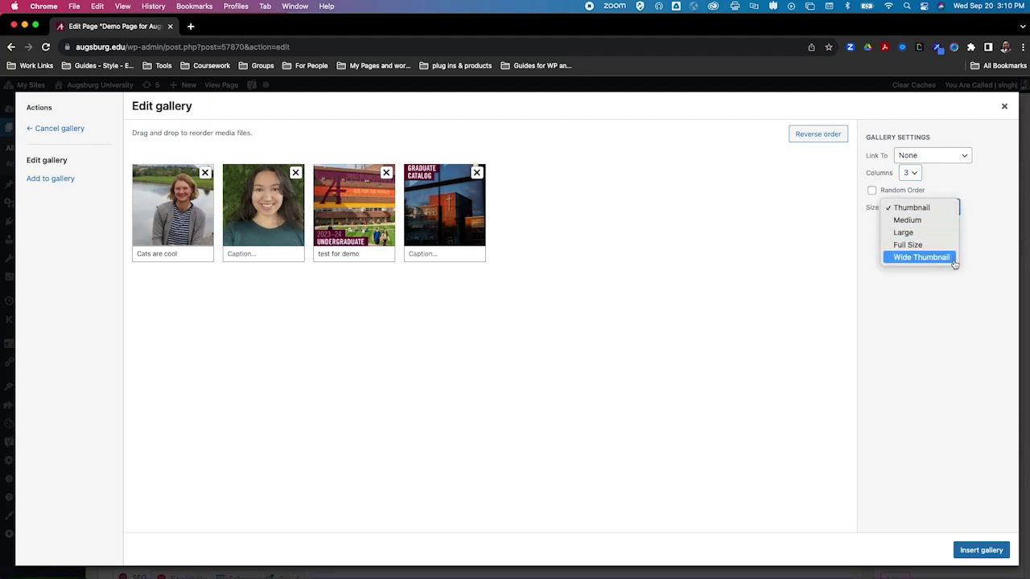
{"action": "left_click", "coordinate": [950, 232]}
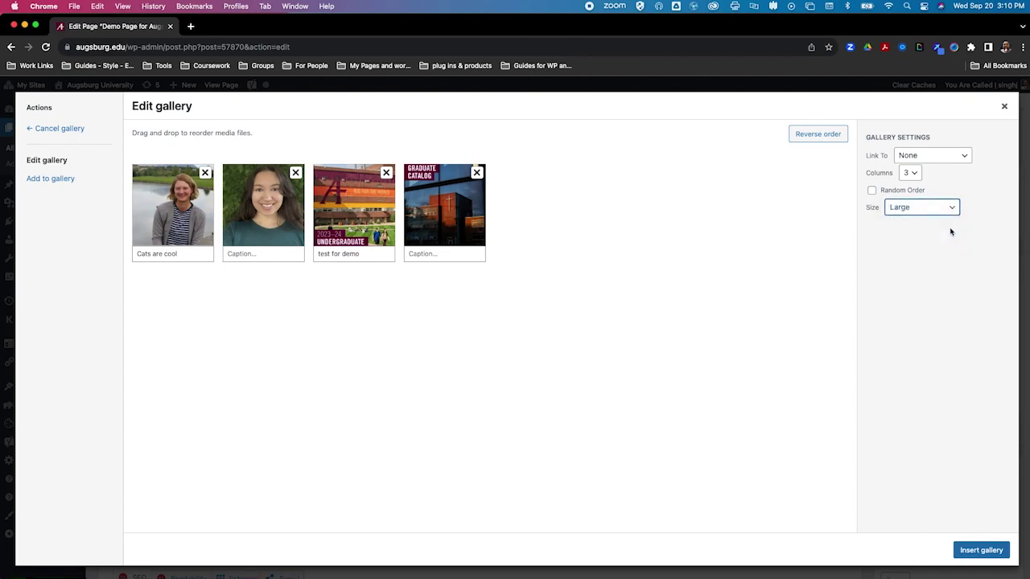
{"action": "left_click", "coordinate": [950, 207]}
{"action": "left_click", "coordinate": [949, 219]}
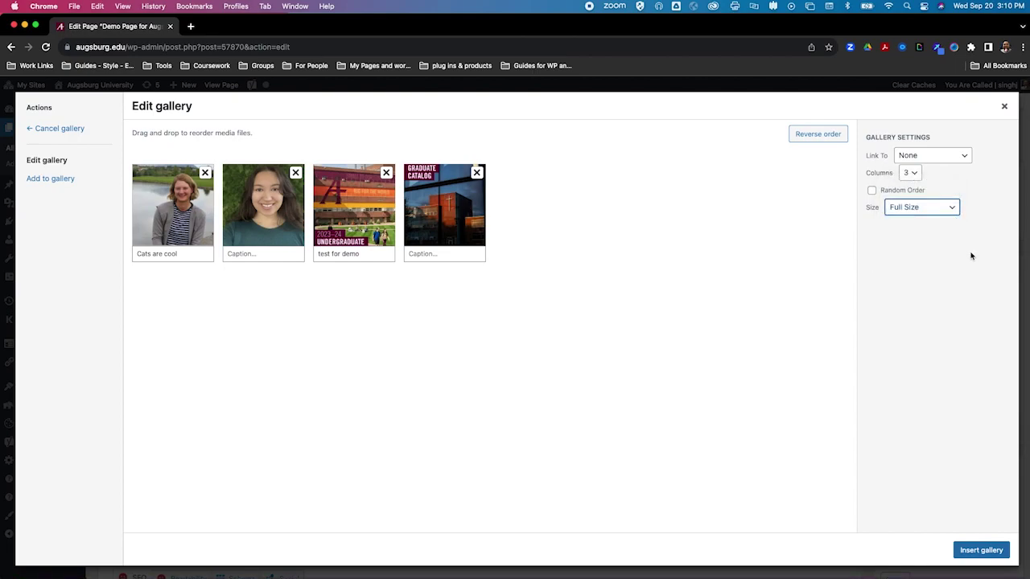
{"action": "left_click", "coordinate": [981, 550]}
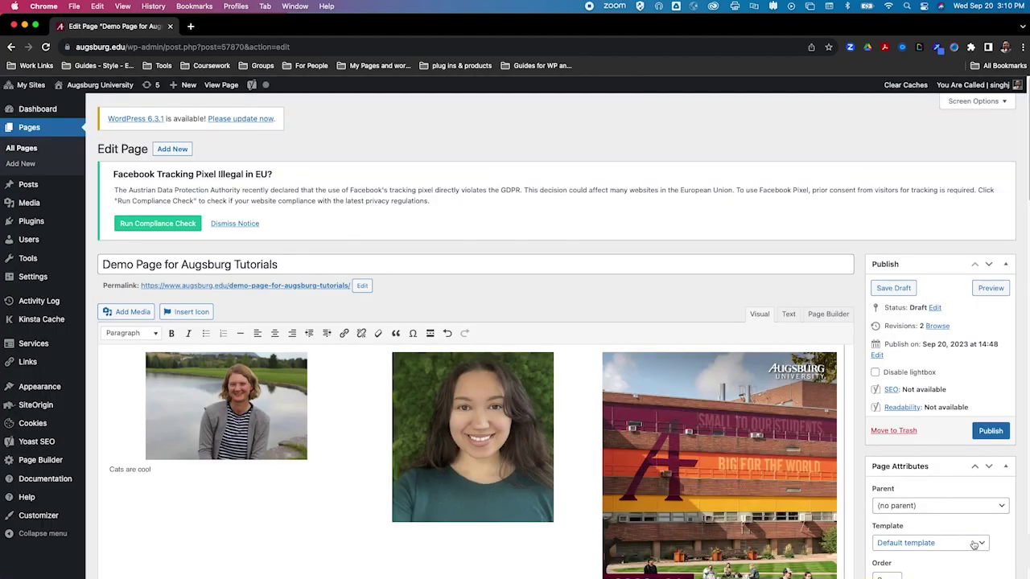
{"action": "scroll", "coordinate": [763, 467], "scroll_direction": "down", "scroll_amount": 5}
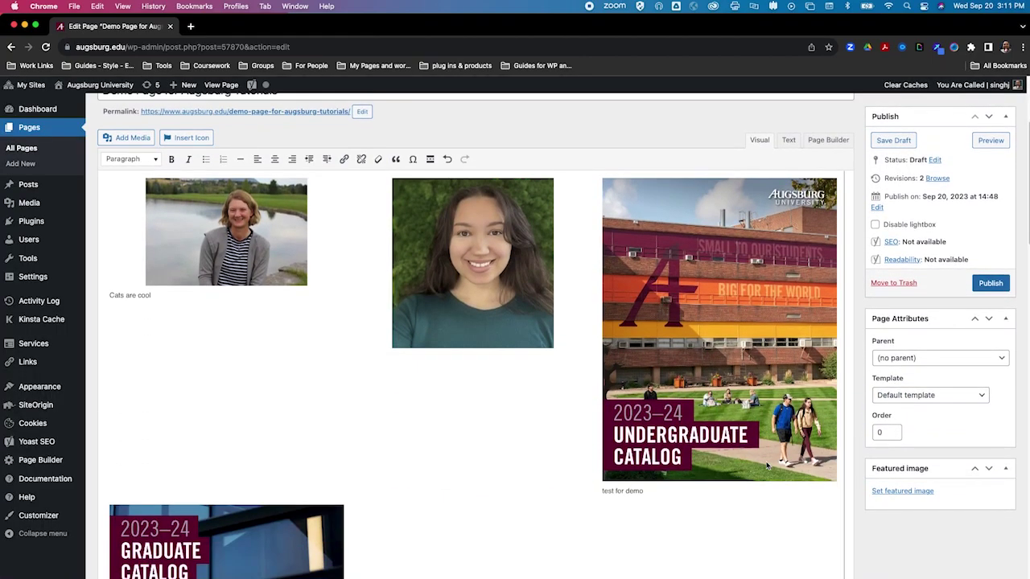
{"action": "scroll", "coordinate": [767, 467], "scroll_direction": "up", "scroll_amount": 5}
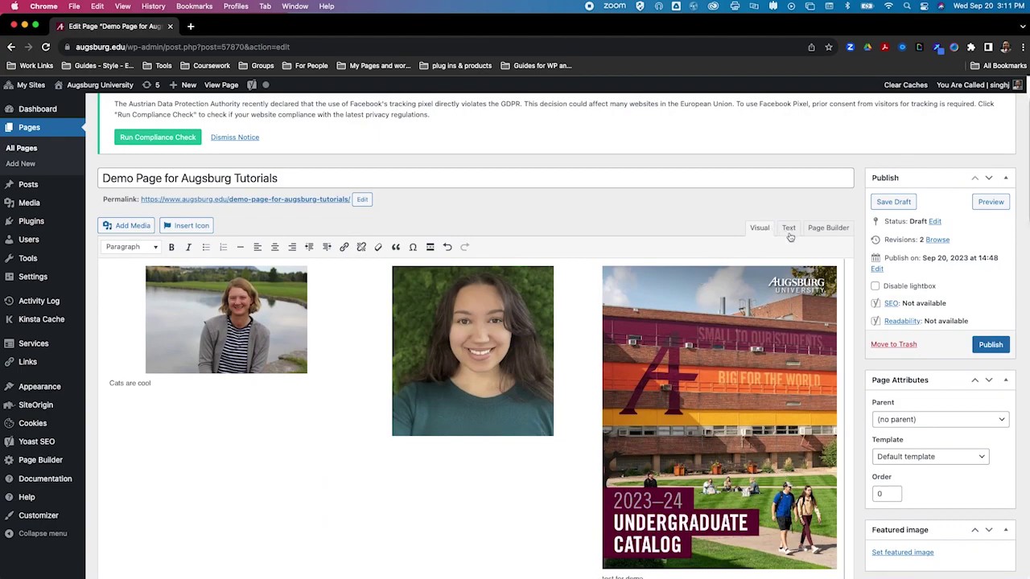
{"action": "left_click", "coordinate": [788, 230]}
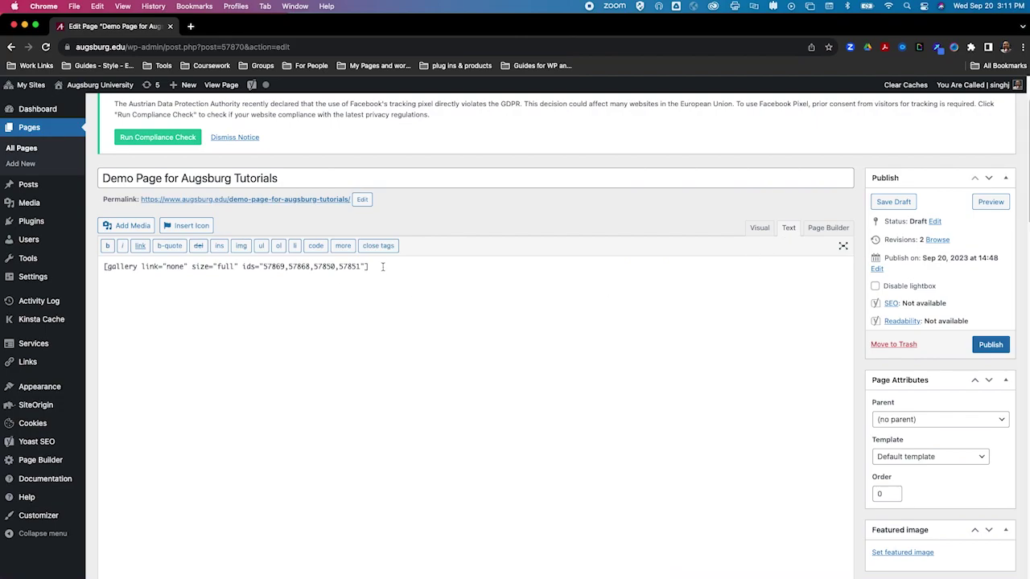
{"action": "left_click_drag", "start_coordinate": [370, 266], "coordinate": [101, 262]}
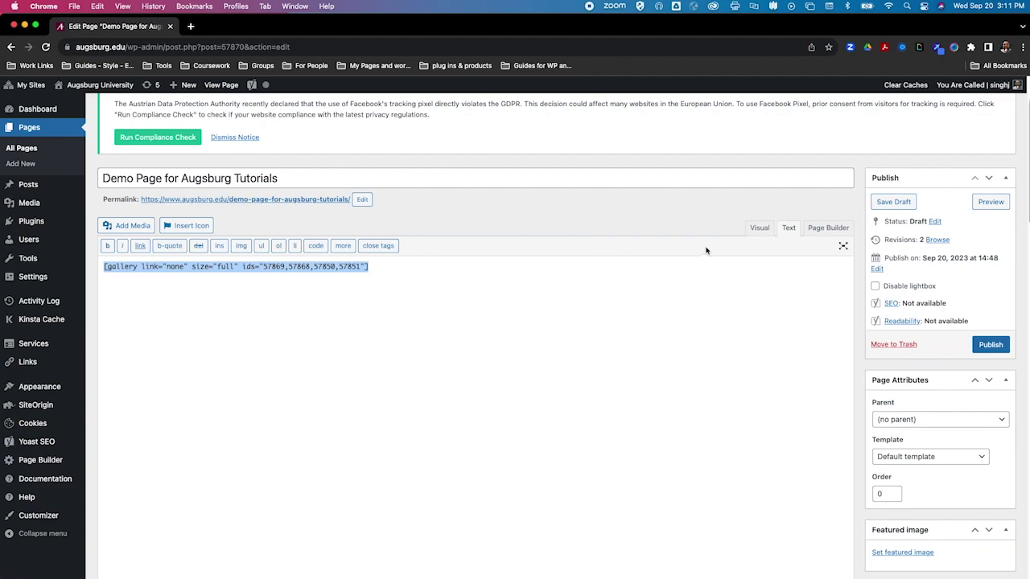
{"action": "left_click", "coordinate": [760, 228]}
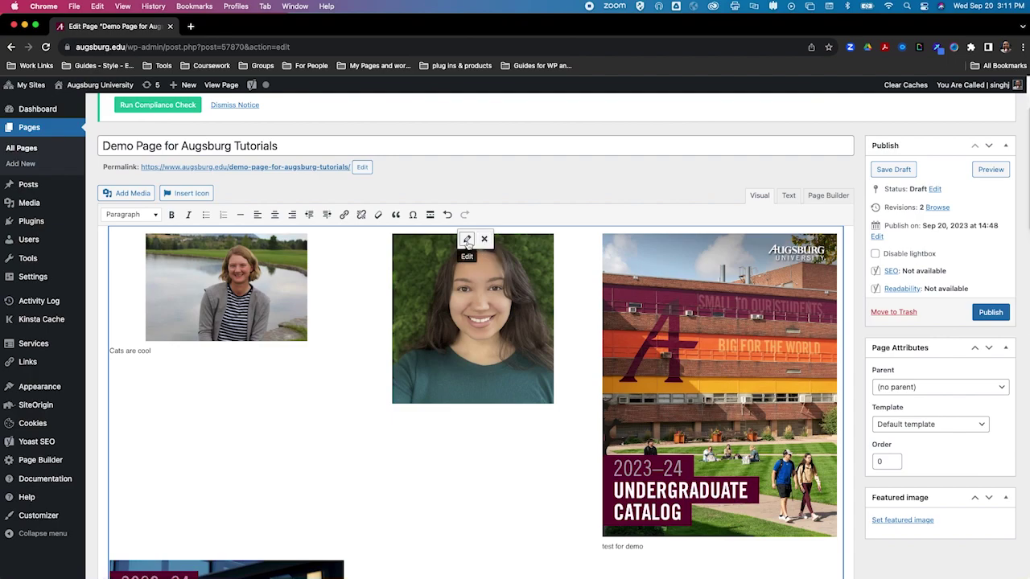
Remove the woman's portrait from the gallery and set image size to Thumbnail.
{"action": "left_click", "coordinate": [467, 239]}
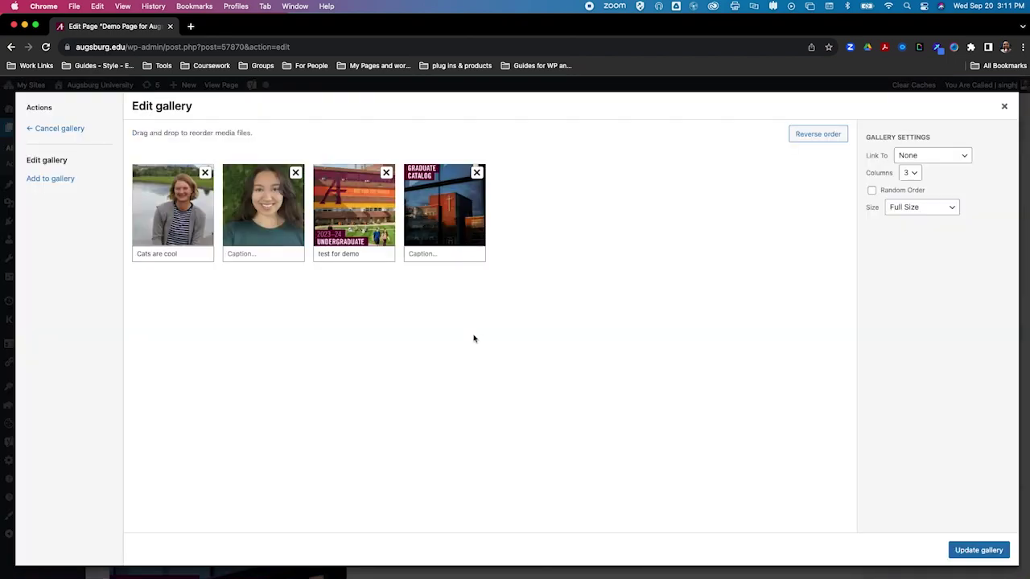
{"action": "left_click", "coordinate": [295, 173]}
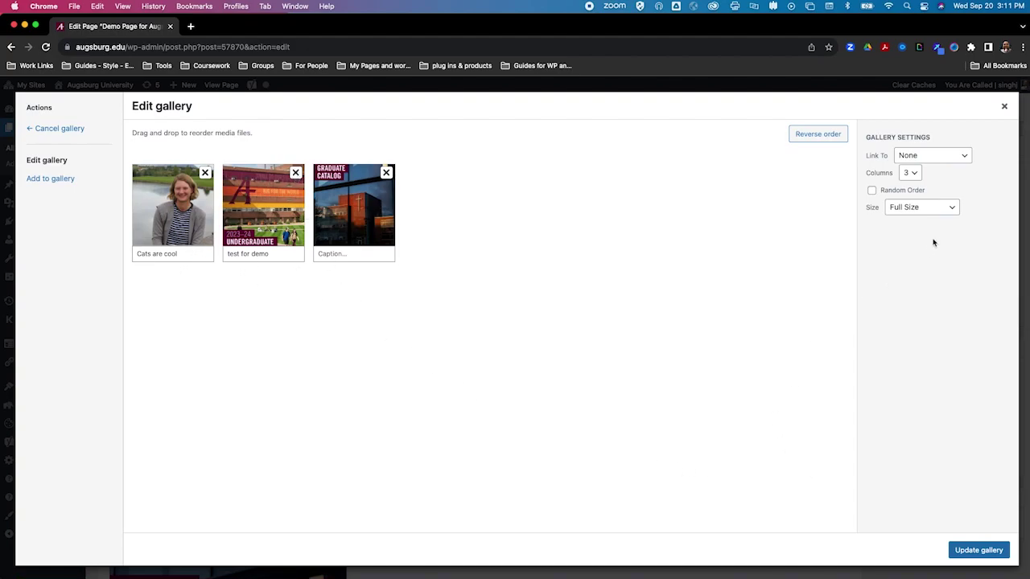
{"action": "left_click", "coordinate": [930, 211]}
{"action": "left_click", "coordinate": [927, 171]}
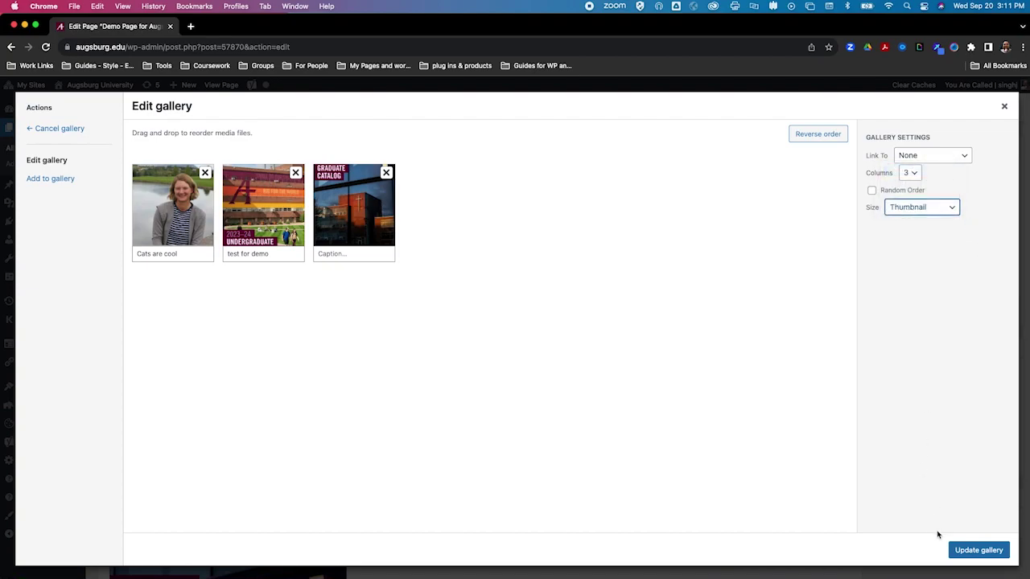
Set the gallery to 2 columns and apply the update to the page.
{"action": "left_click", "coordinate": [909, 174]}
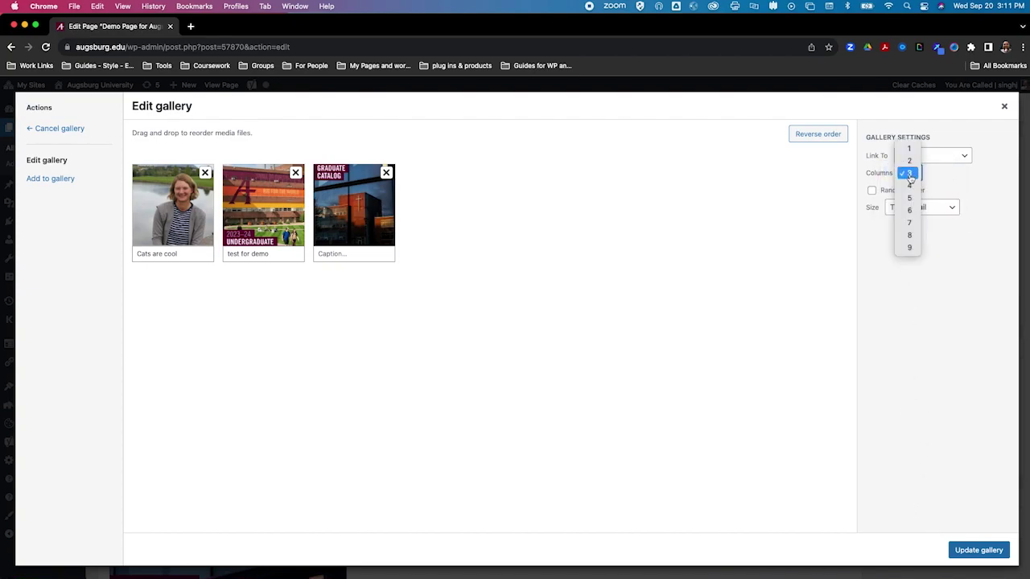
{"action": "left_click", "coordinate": [911, 185]}
{"action": "left_click", "coordinate": [911, 179]}
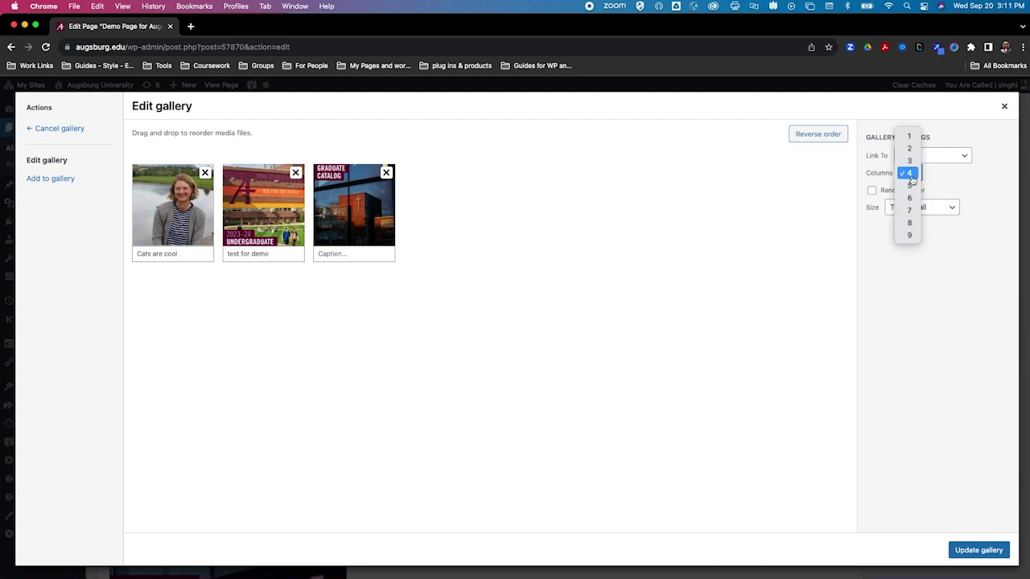
{"action": "left_click", "coordinate": [909, 159]}
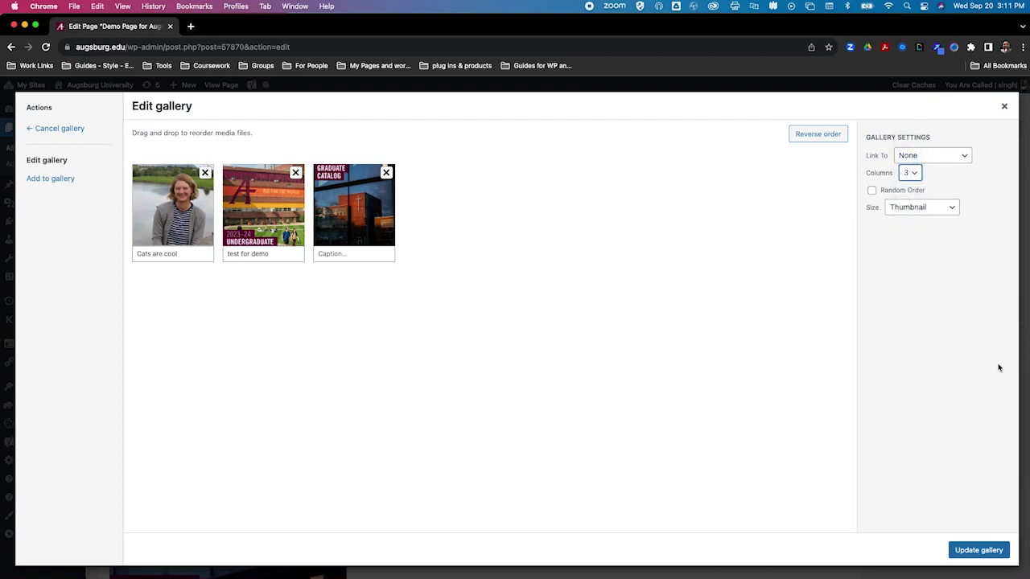
{"action": "left_click", "coordinate": [905, 176]}
{"action": "left_click", "coordinate": [908, 160]}
{"action": "left_click", "coordinate": [978, 550]}
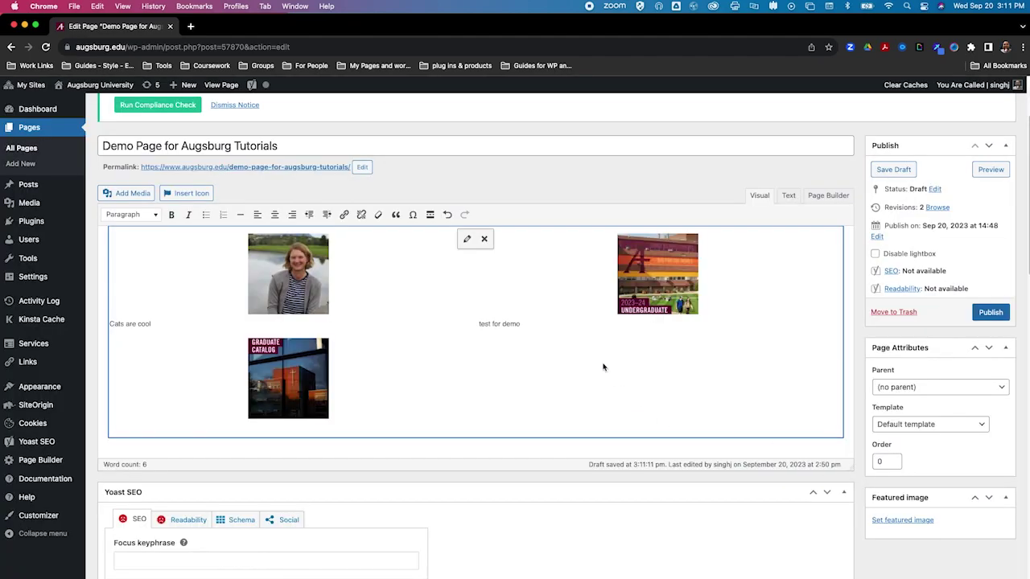
Save the draft, preview the two-column thumbnail gallery, then go back to the page editor.
{"action": "left_click", "coordinate": [893, 170]}
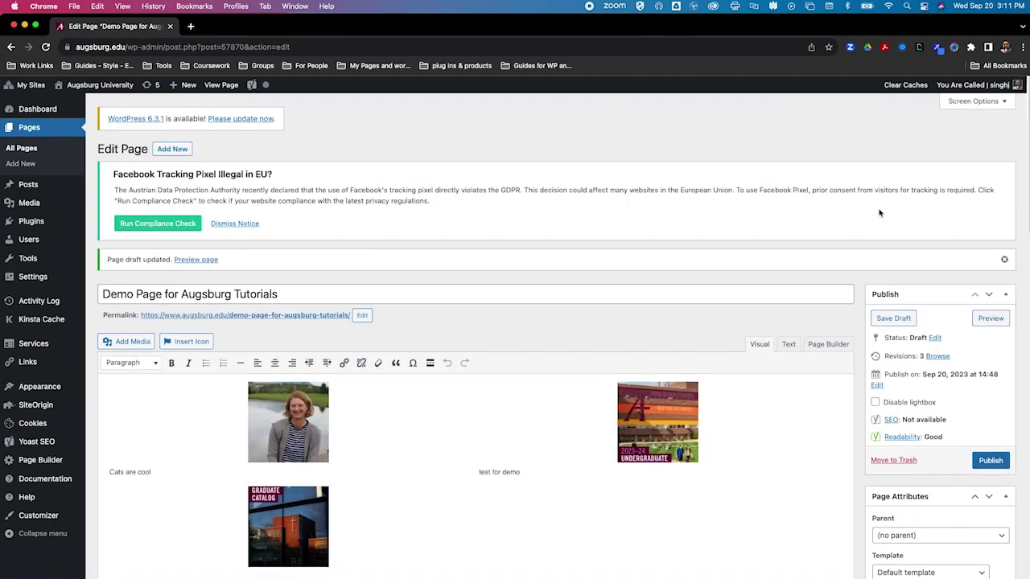
{"action": "left_click", "coordinate": [993, 320]}
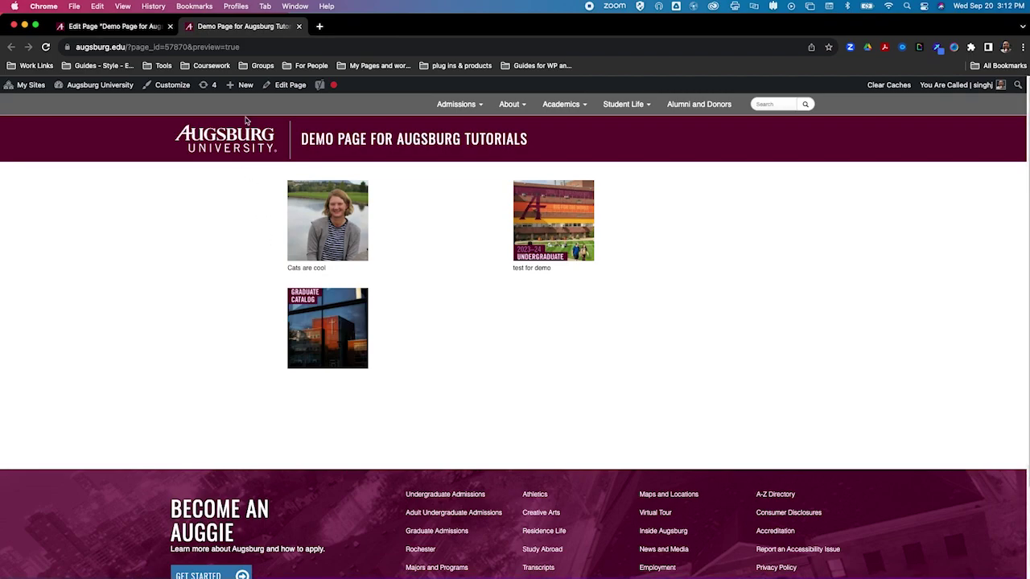
{"action": "left_click", "coordinate": [275, 87]}
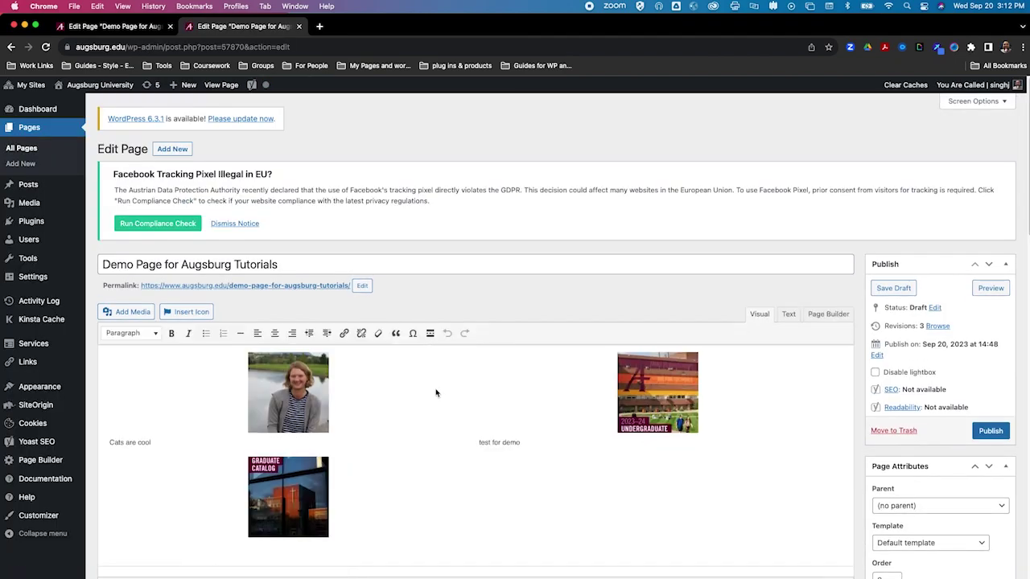
Change the gallery image size to Full Size, update it, then save and preview the draft.
{"action": "left_click", "coordinate": [445, 405]}
{"action": "left_click", "coordinate": [464, 354]}
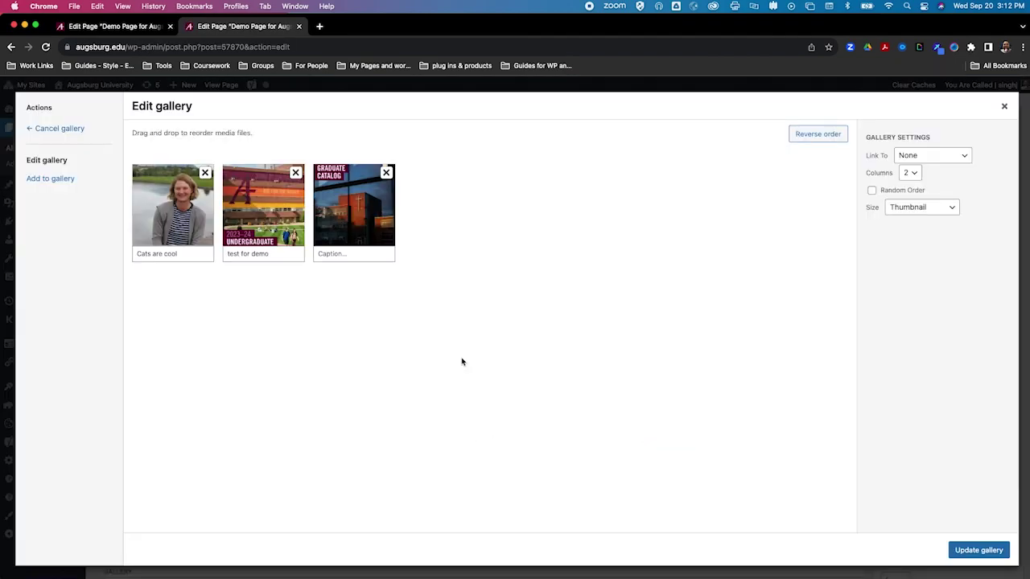
{"action": "left_click", "coordinate": [917, 207]}
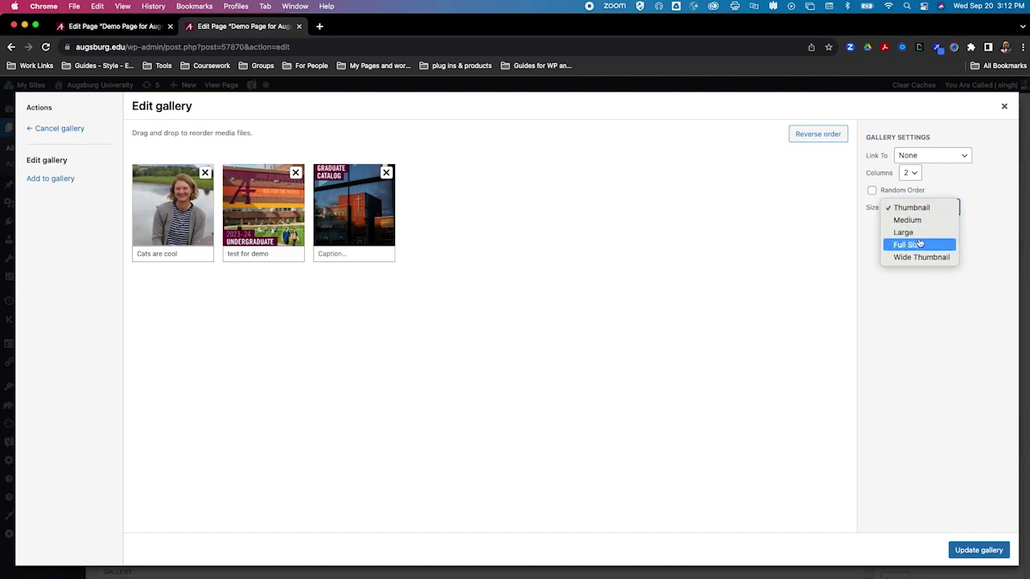
{"action": "left_click", "coordinate": [922, 246]}
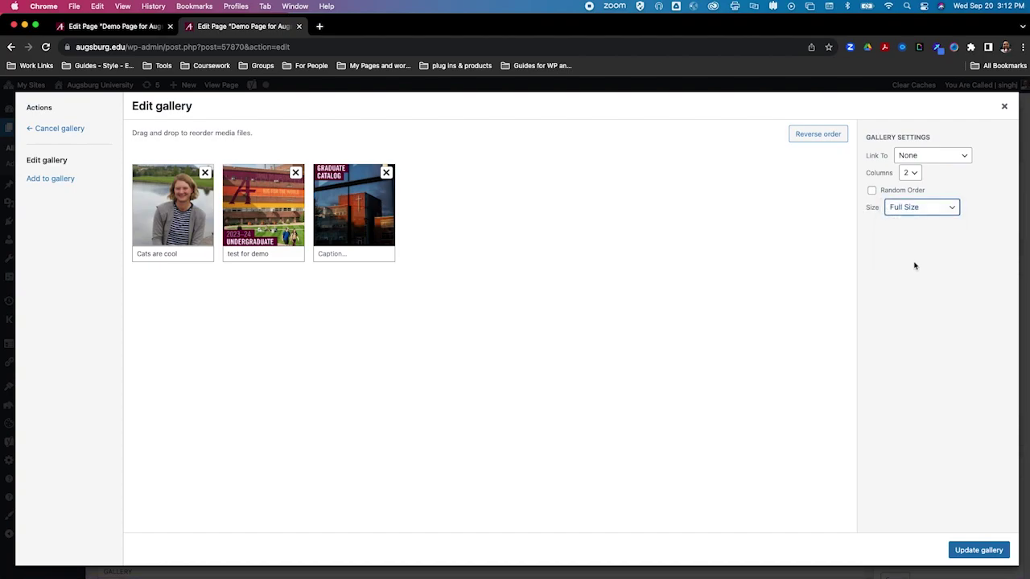
{"action": "left_click", "coordinate": [979, 552]}
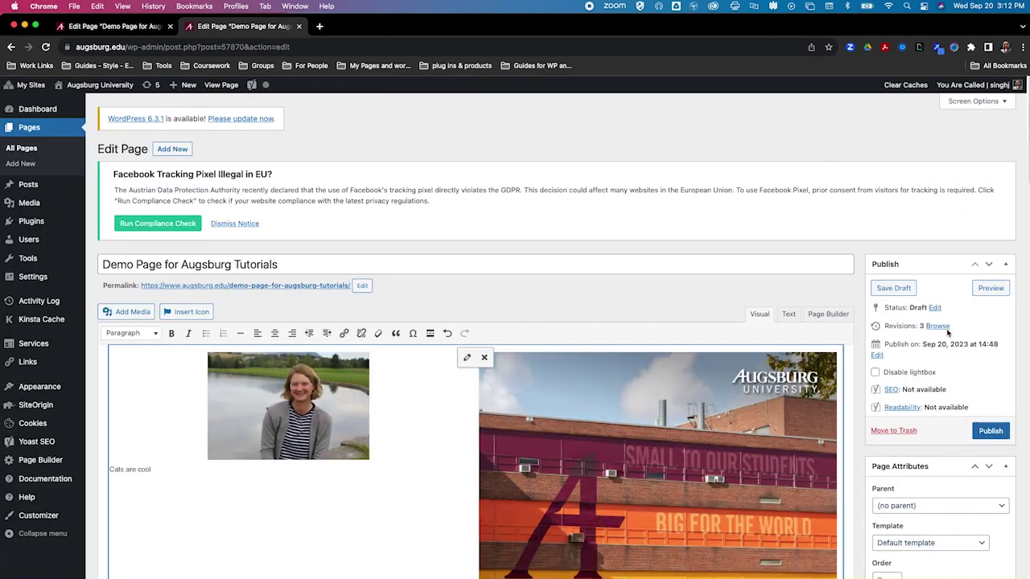
{"action": "left_click", "coordinate": [904, 291]}
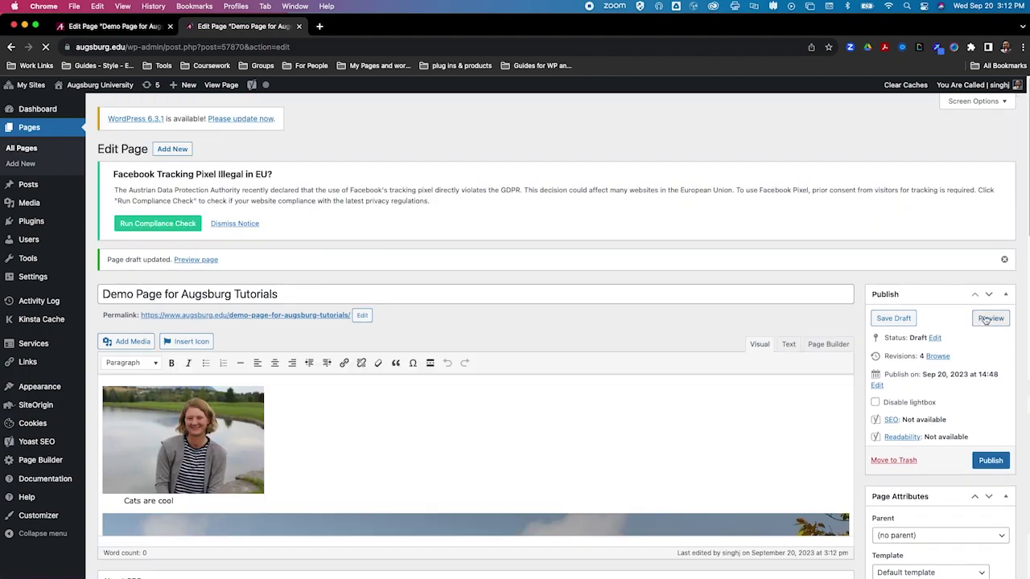
{"action": "left_click", "coordinate": [988, 319]}
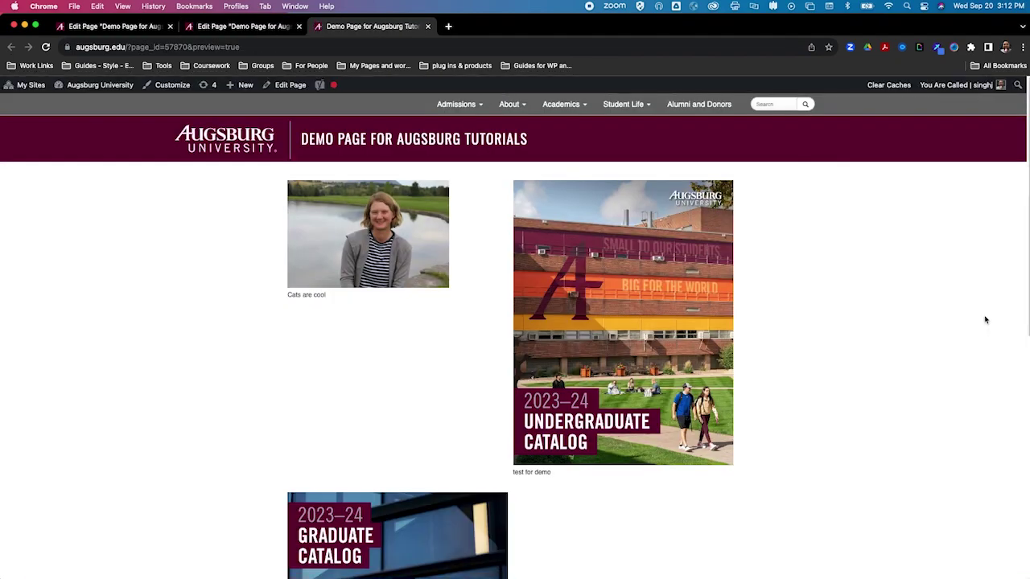
Go back from the preview to the page editor and update the gallery to Thumbnail size.
{"action": "left_click", "coordinate": [284, 87]}
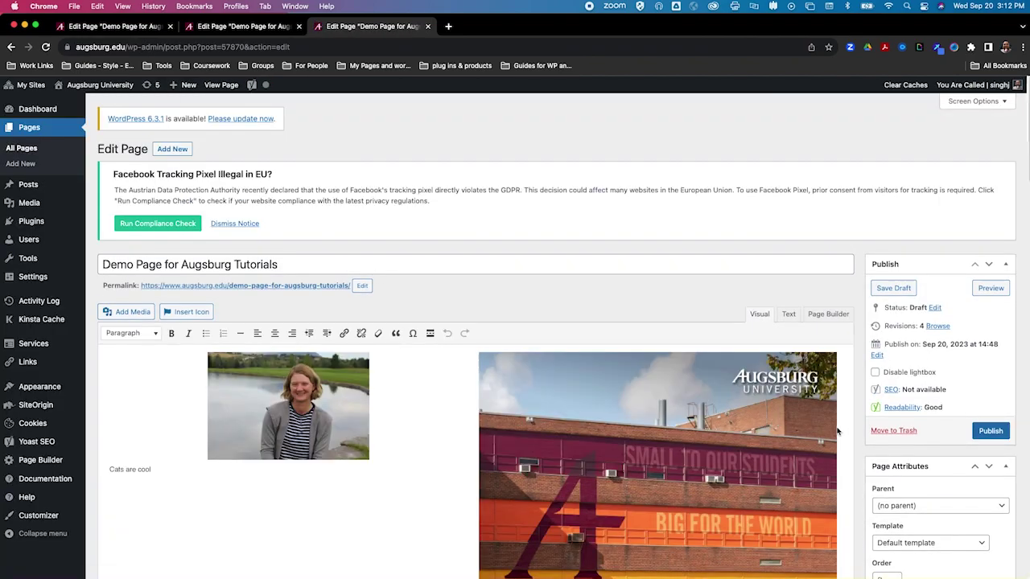
{"action": "left_click", "coordinate": [455, 422]}
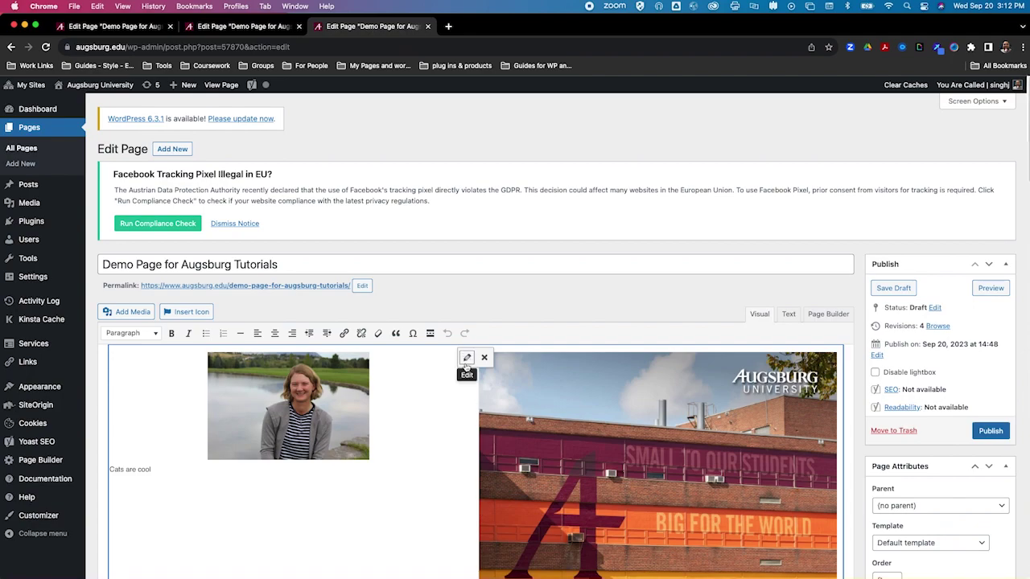
{"action": "left_click", "coordinate": [466, 358]}
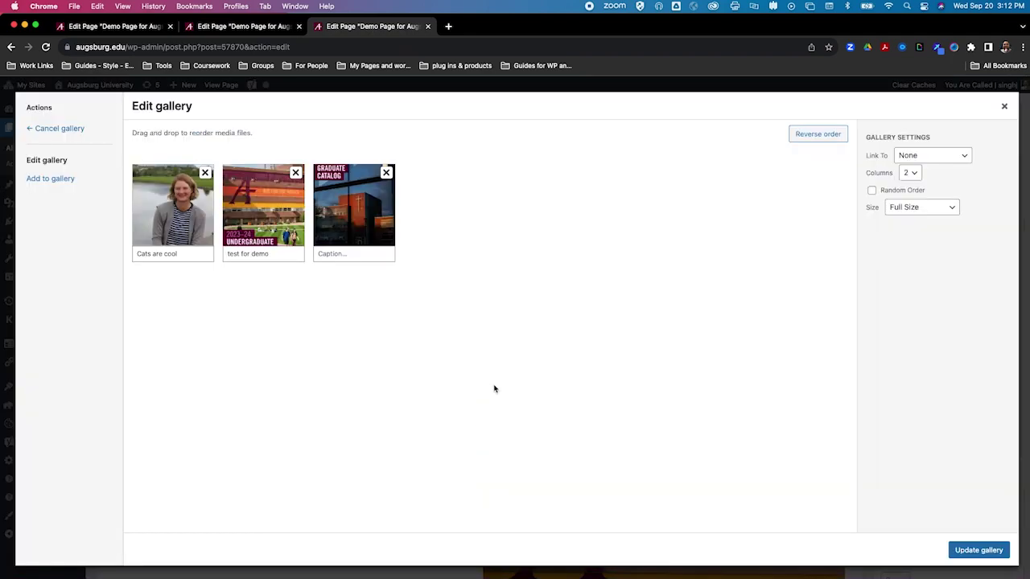
{"action": "left_click", "coordinate": [934, 208]}
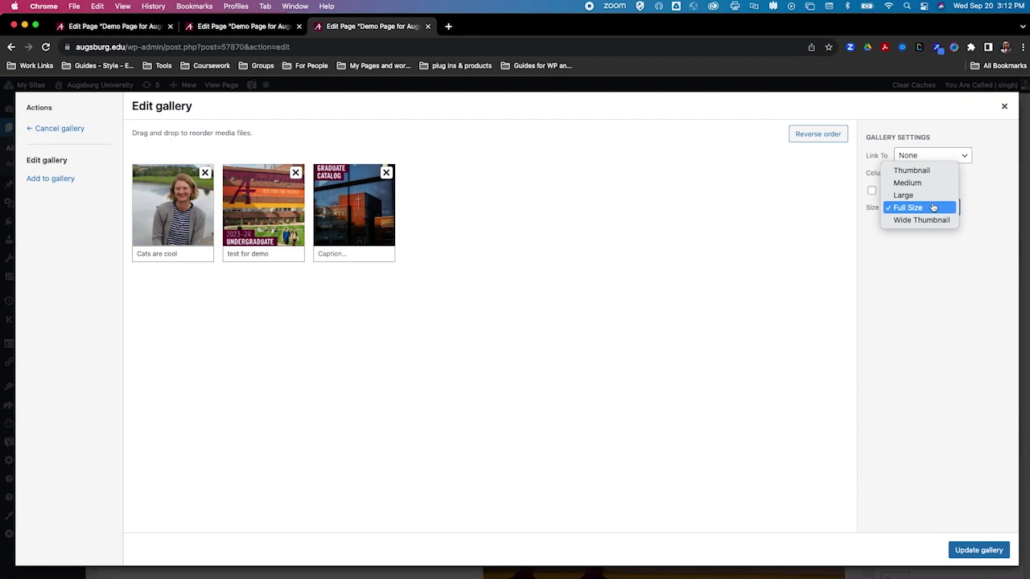
{"action": "left_click", "coordinate": [916, 171]}
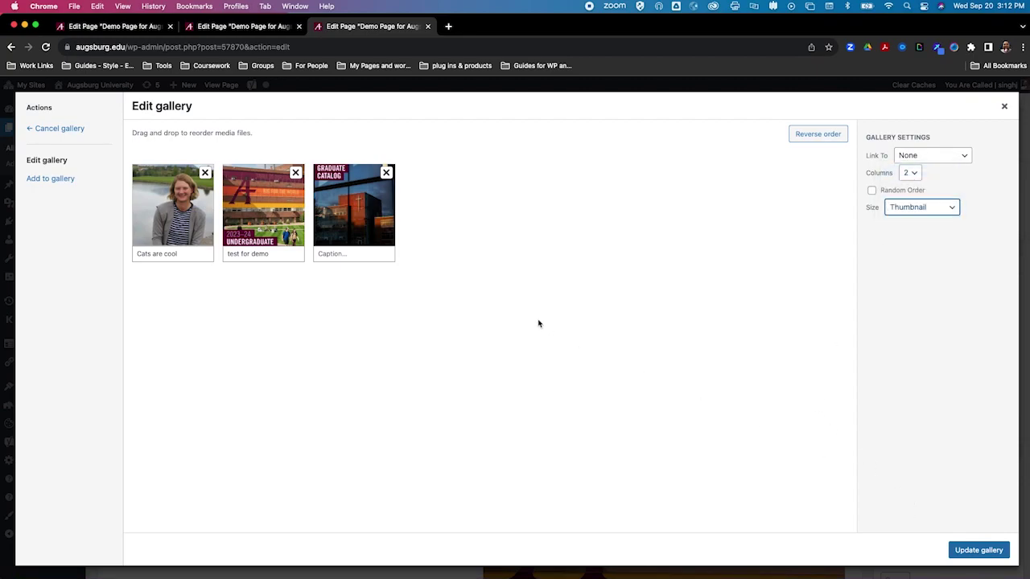
{"action": "left_click", "coordinate": [977, 550]}
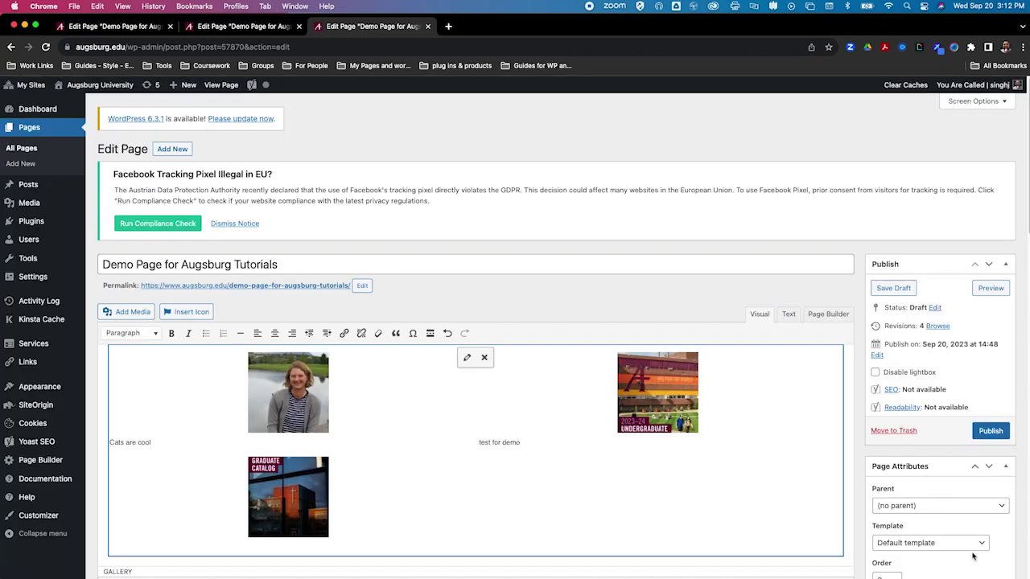
Save the page draft with the 2-column thumbnail gallery, preview it, and return to the editor.
{"action": "left_click", "coordinate": [894, 288]}
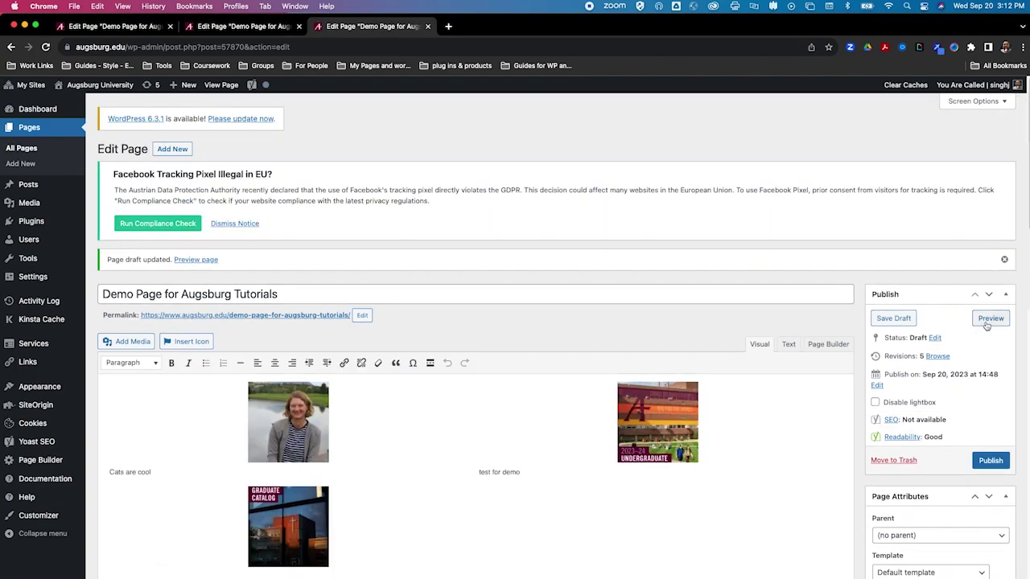
{"action": "left_click", "coordinate": [989, 318]}
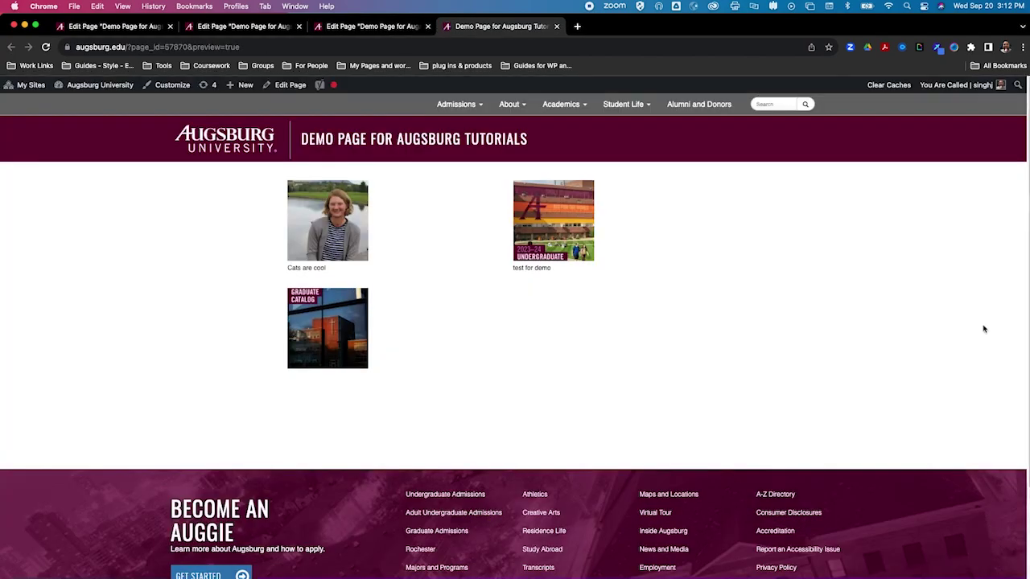
{"action": "left_click", "coordinate": [288, 86]}
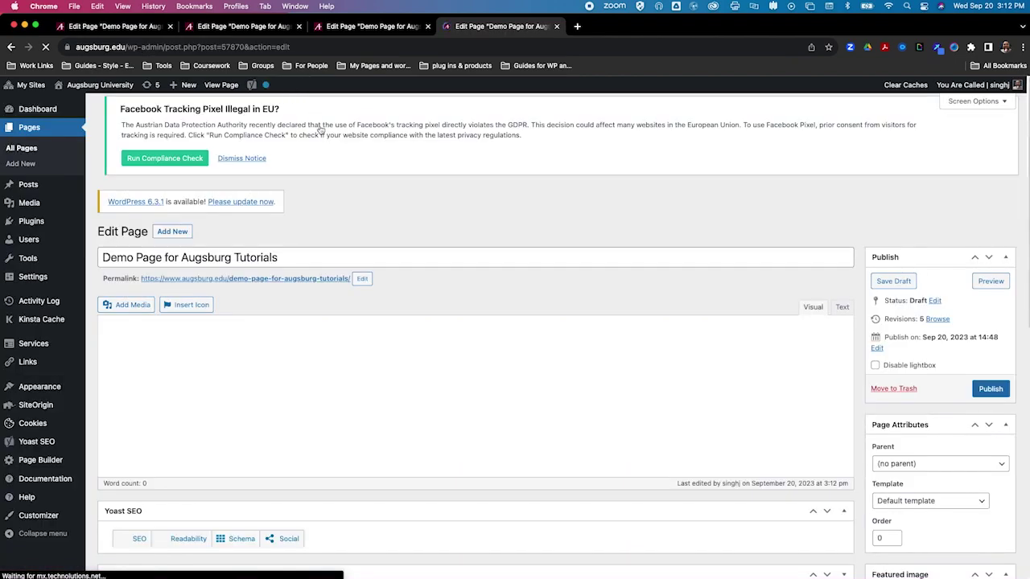